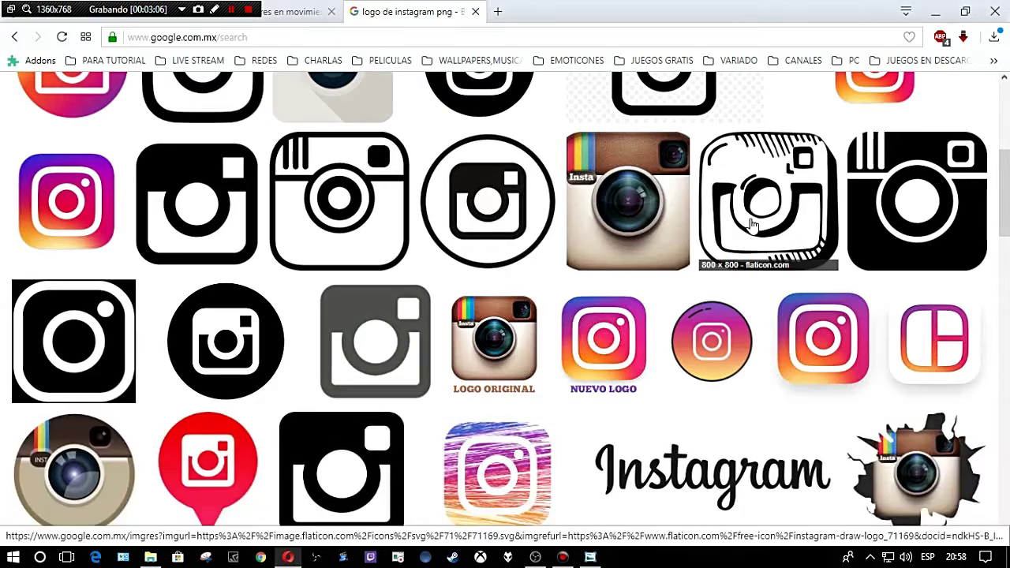
# Preview several black-and-white outline versions of the Instagram logo in the image results, then close the preview.
pyautogui.click(732, 204)
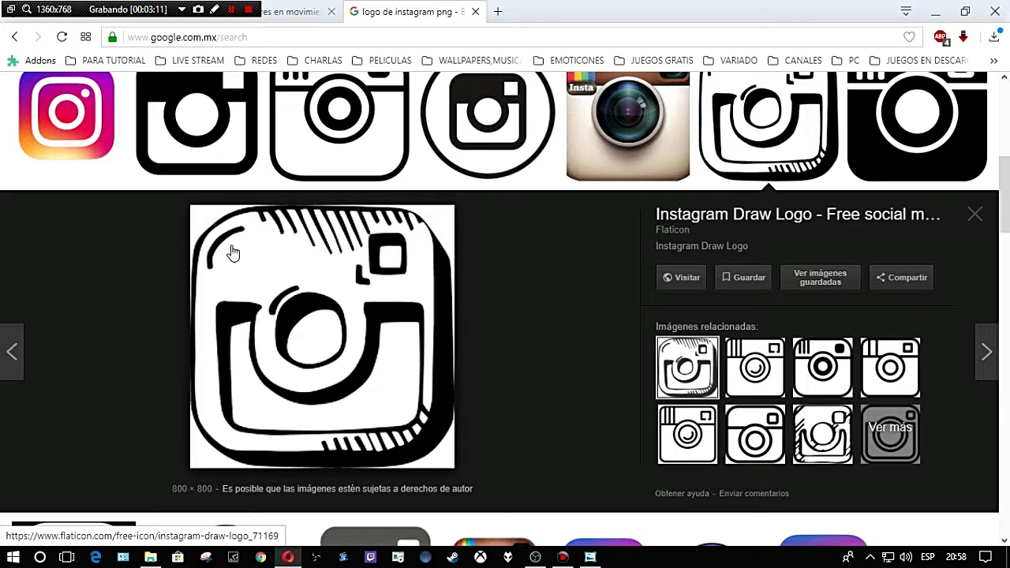
pyautogui.click(756, 365)
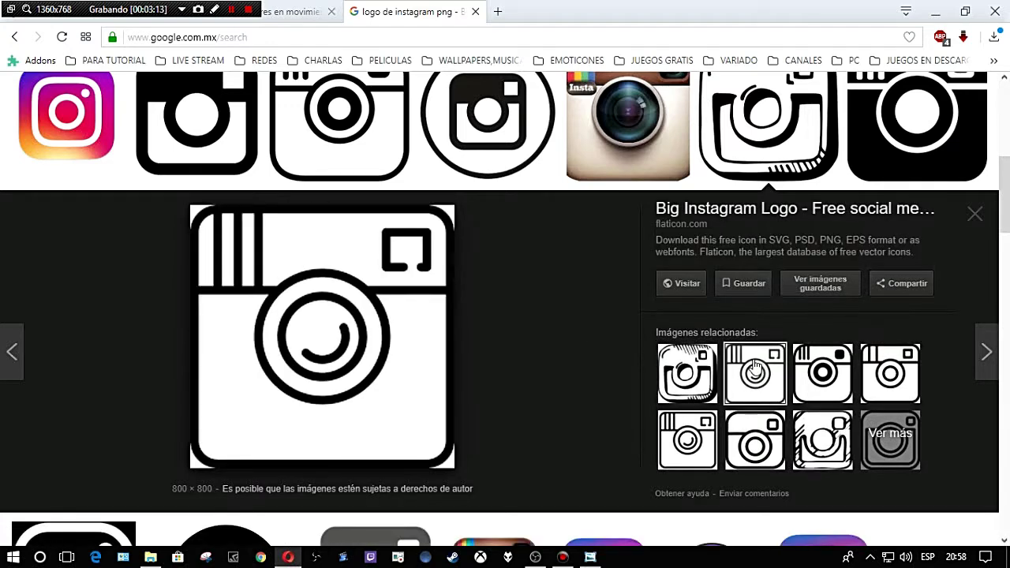
pyautogui.click(831, 383)
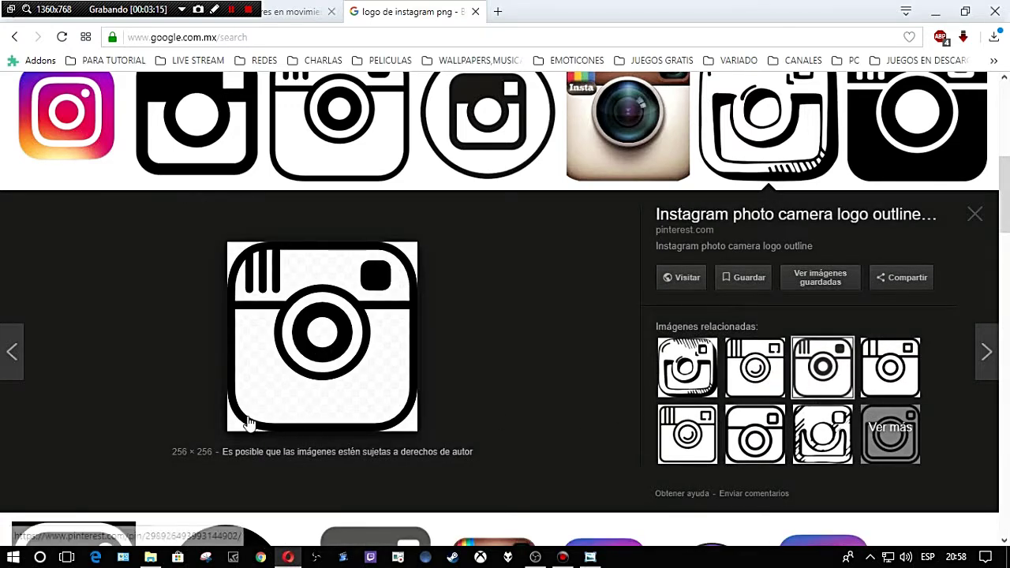
pyautogui.click(687, 434)
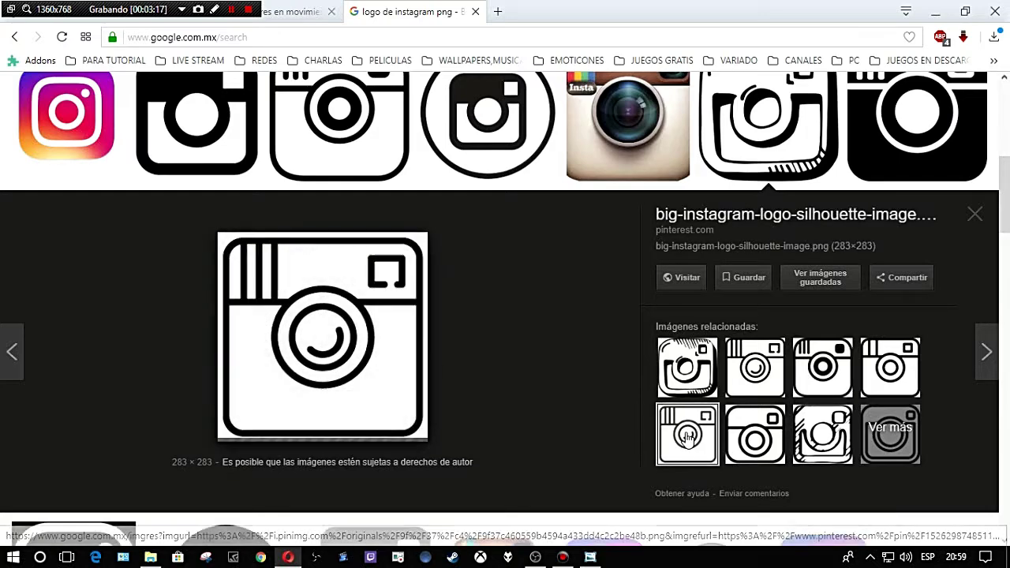
pyautogui.click(975, 216)
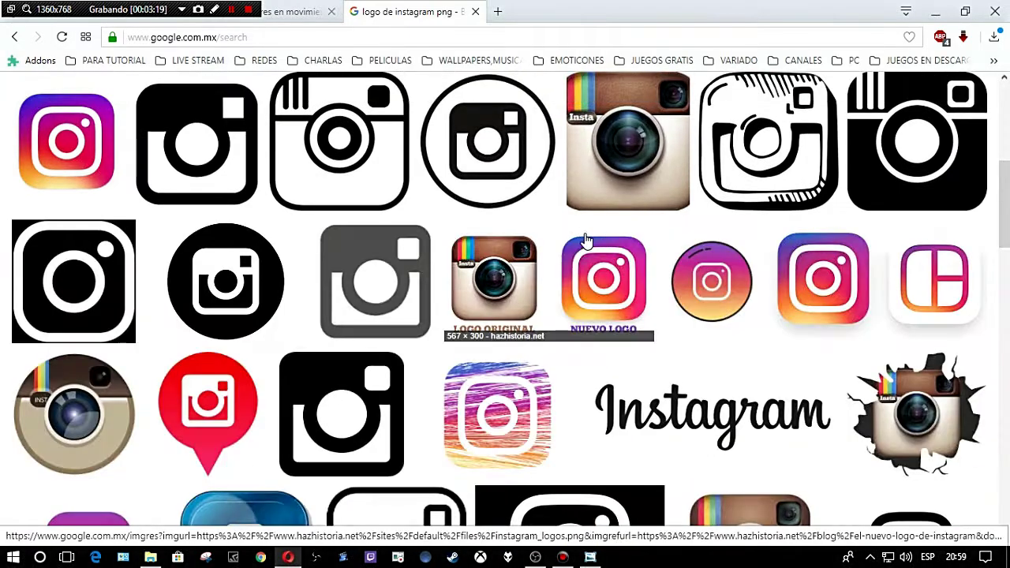
# Save the old colour Instagram logo from PurePNG as a PNG image in the GIF PARA TUTORIAL folder.
pyautogui.click(621, 143)
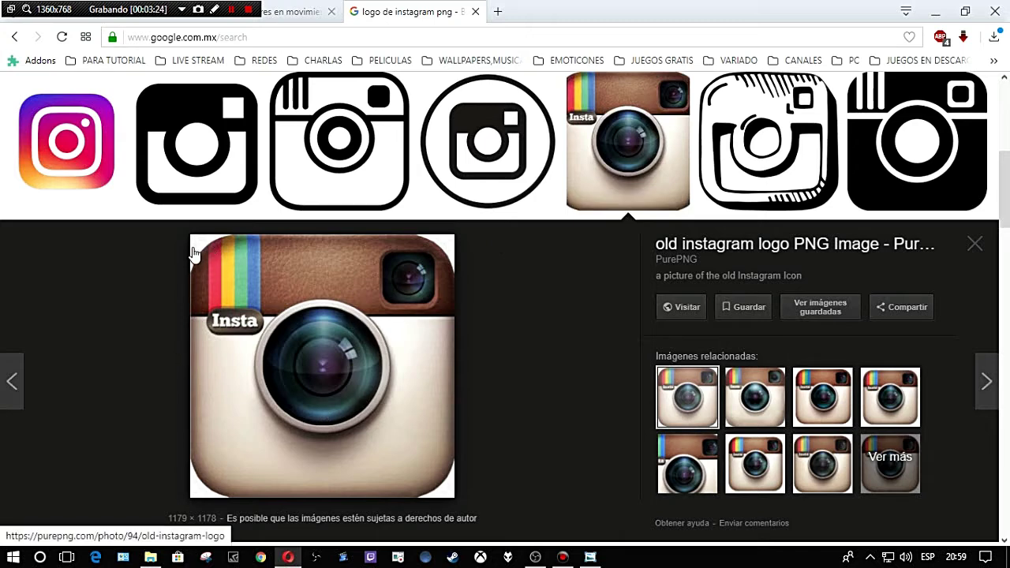
pyautogui.rightClick(298, 286)
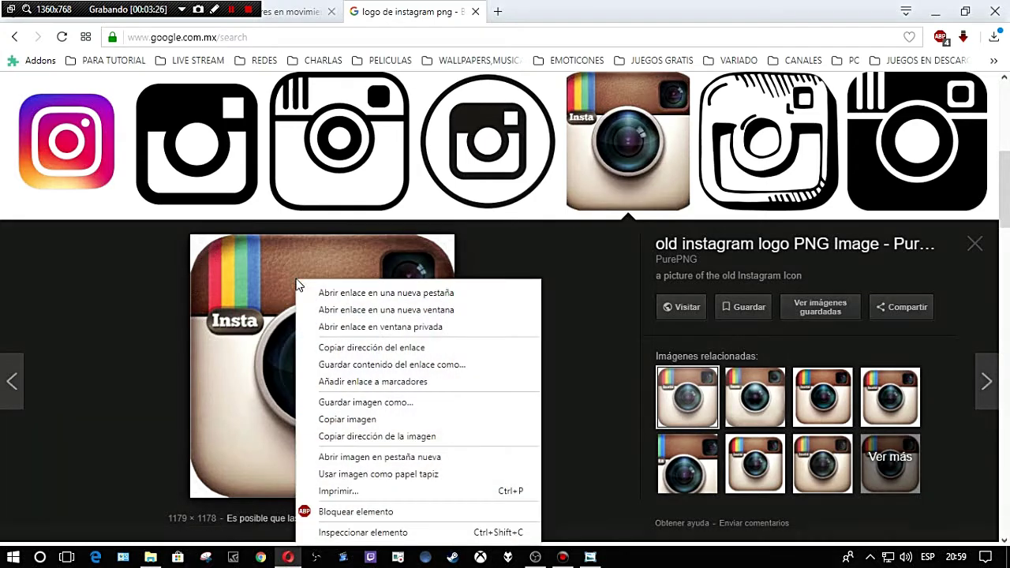
pyautogui.click(375, 403)
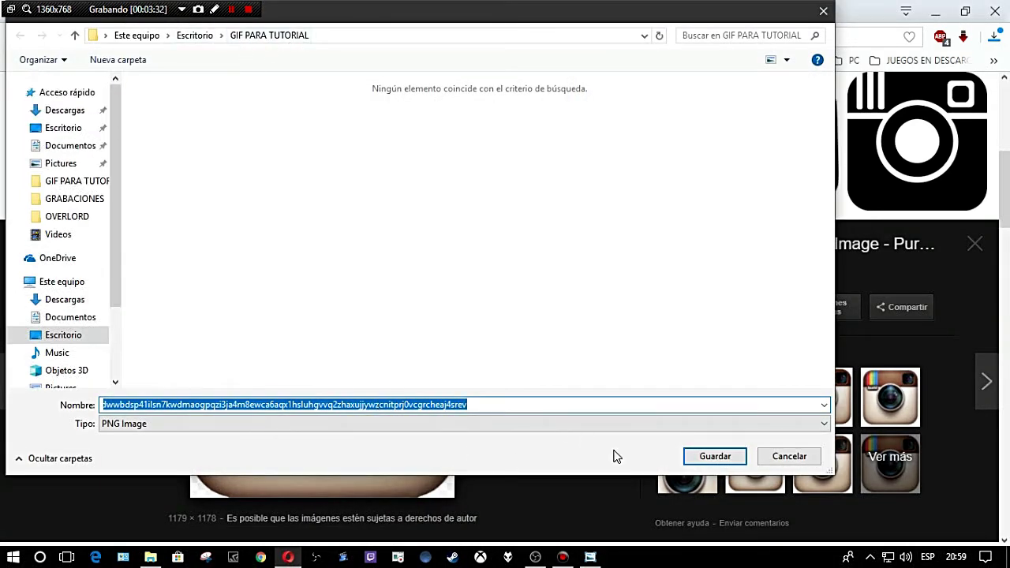
pyautogui.click(702, 458)
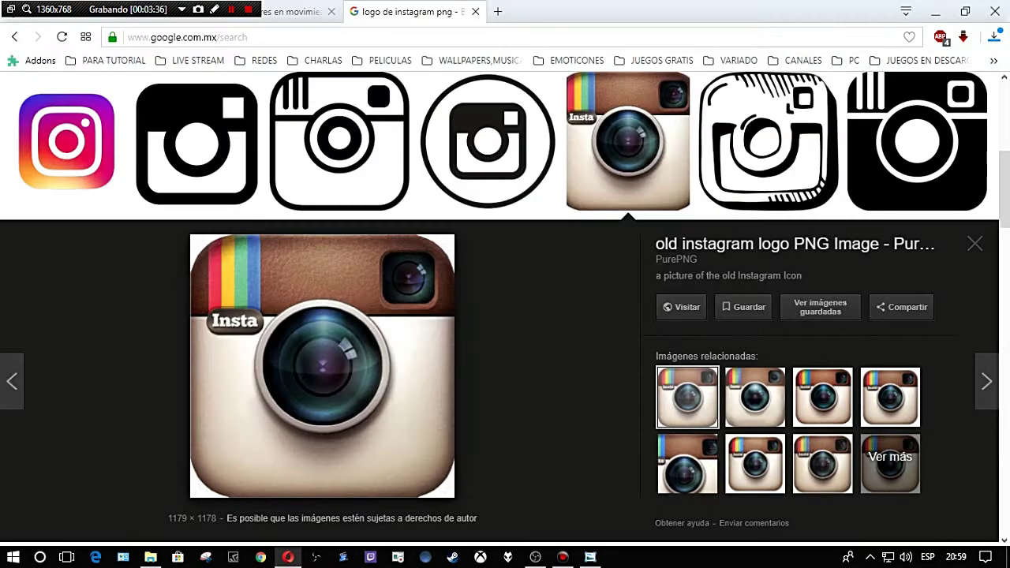
# Switch to OBS Studio, hide the CAMARA SIMULADA and Imagen 4 sources, and briefly preview the CAMARA source.
pyautogui.click(935, 12)
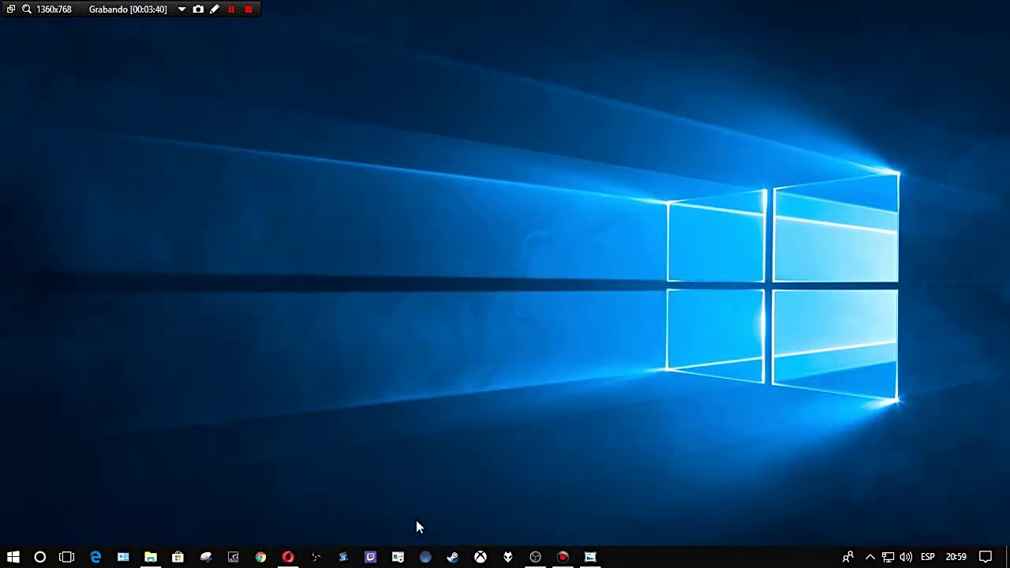
pyautogui.click(534, 557)
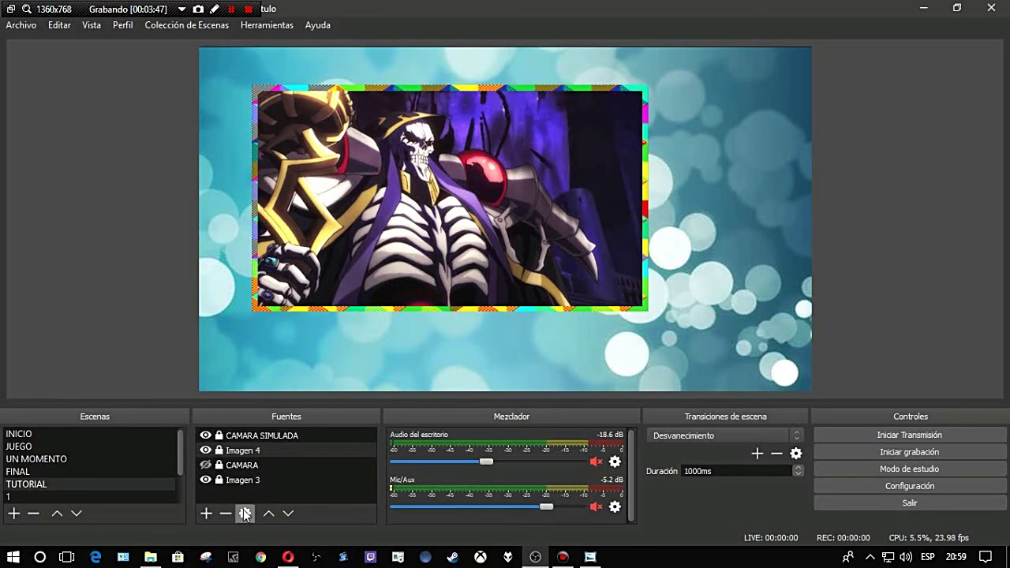
pyautogui.click(205, 435)
pyautogui.click(206, 450)
pyautogui.click(239, 483)
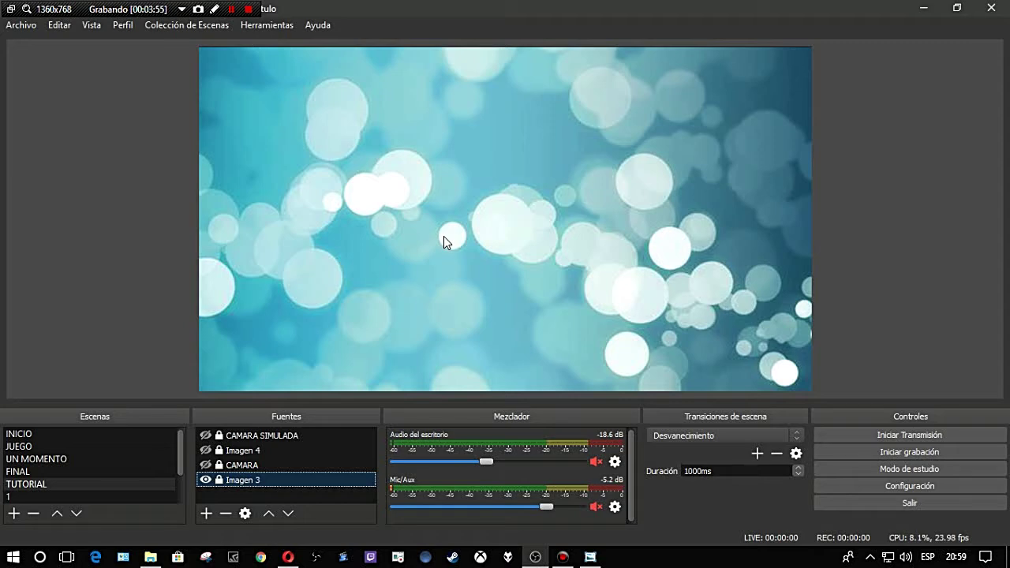
pyautogui.click(205, 465)
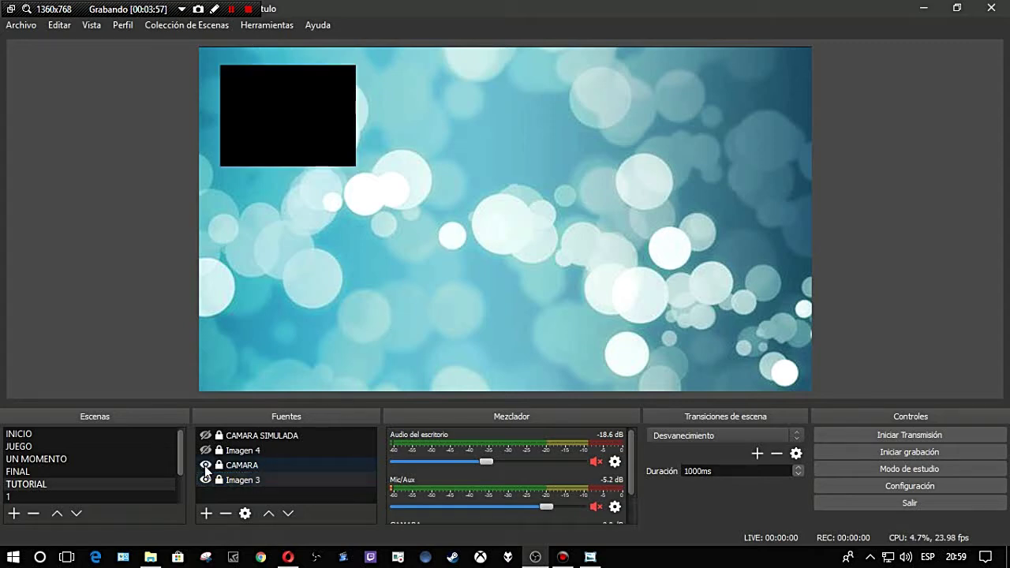
pyautogui.click(207, 466)
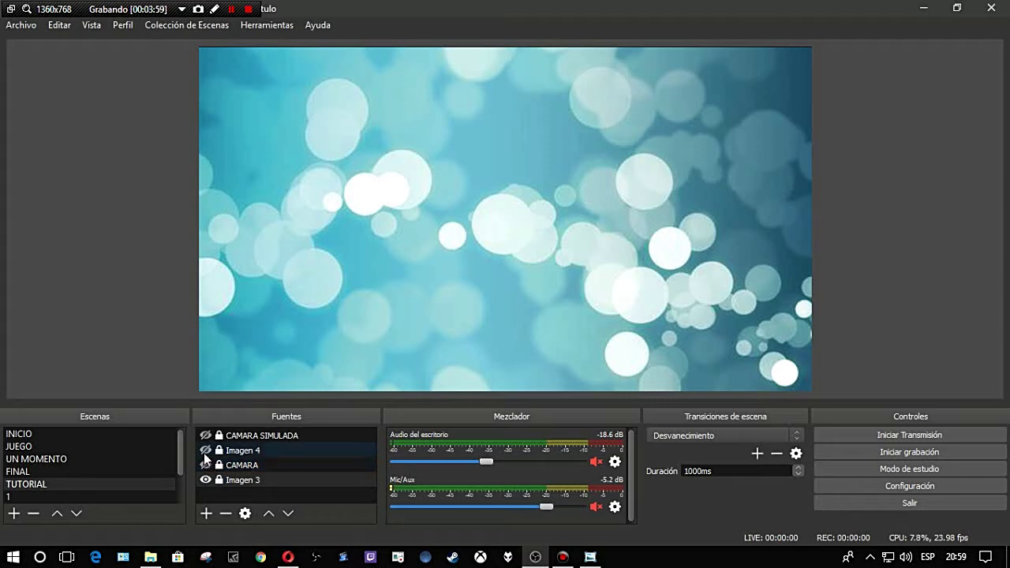
# Show the CAMARA SIMULADA and Imagen 4 sources, toggling CAMARA SIMULADA to check the animated image behind it.
pyautogui.click(206, 436)
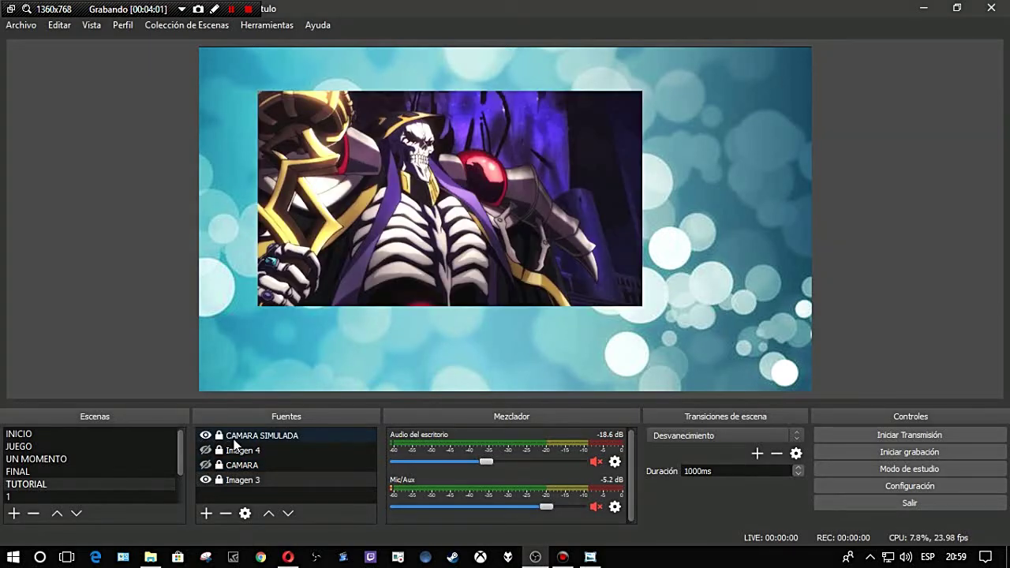
pyautogui.click(234, 440)
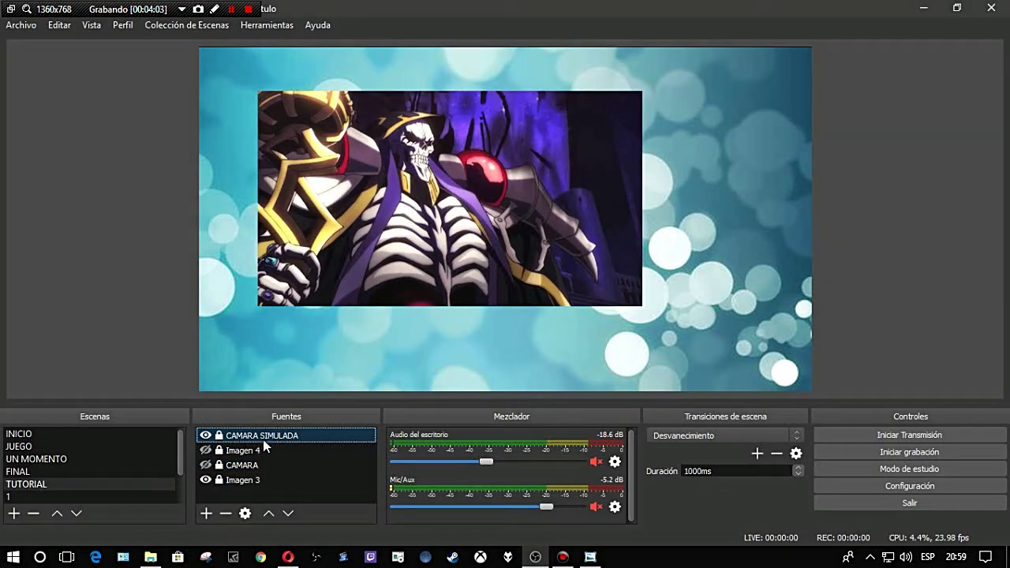
pyautogui.click(206, 451)
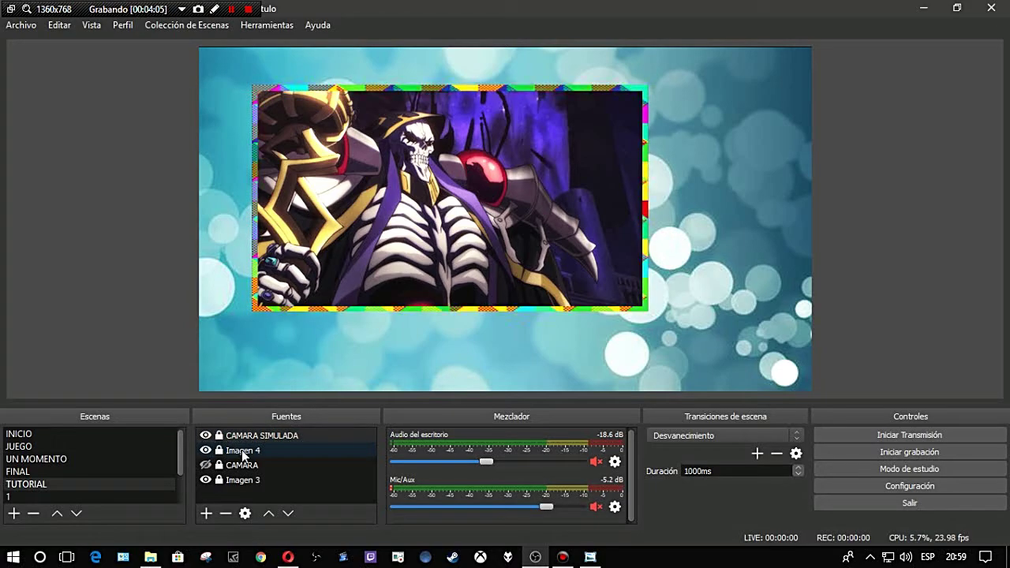
pyautogui.click(205, 436)
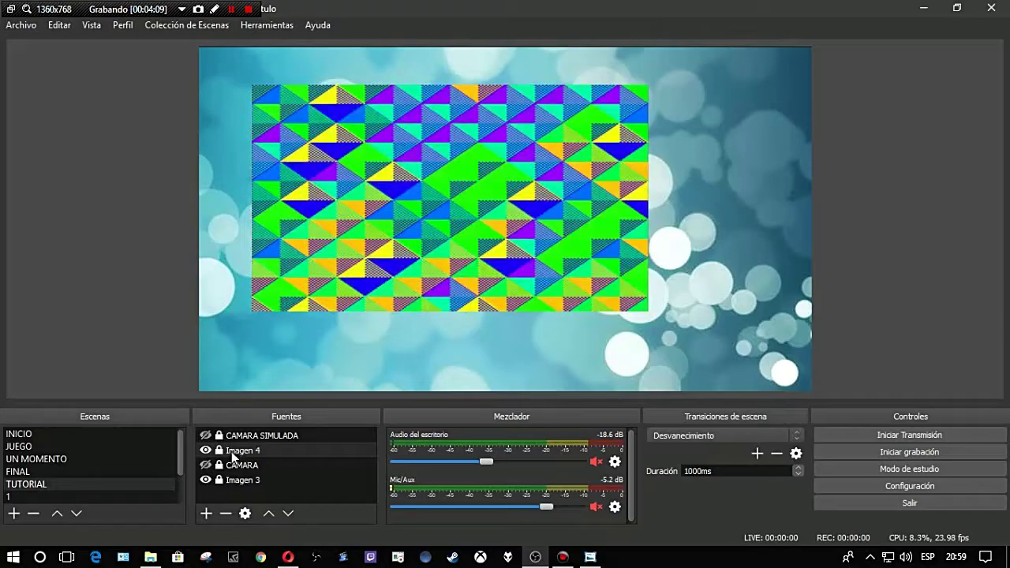
pyautogui.click(207, 437)
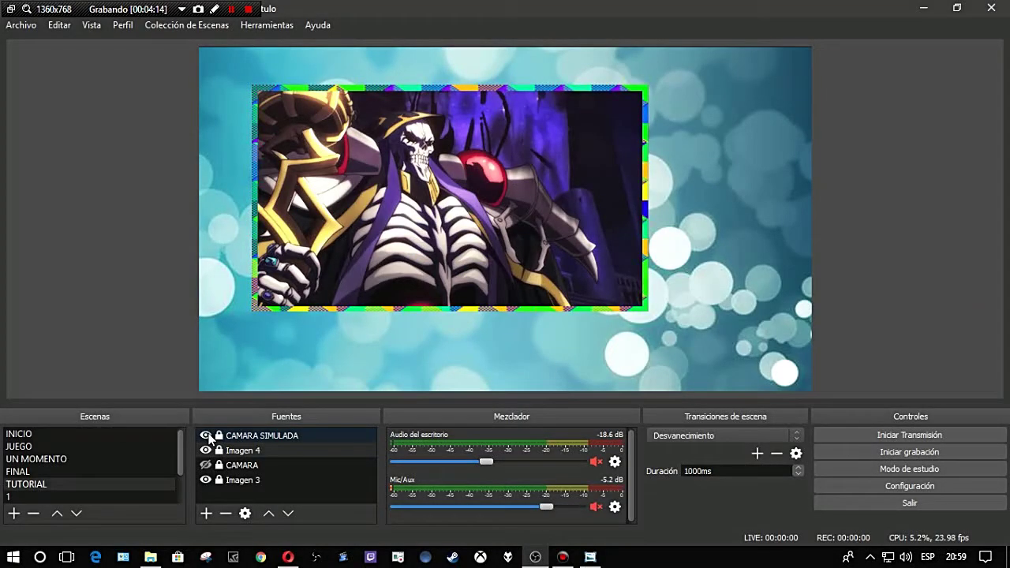
# Hide CAMARA SIMULADA, then unlock Imagen 4, shrink it and place it in the upper-left corner of the canvas.
pyautogui.click(206, 437)
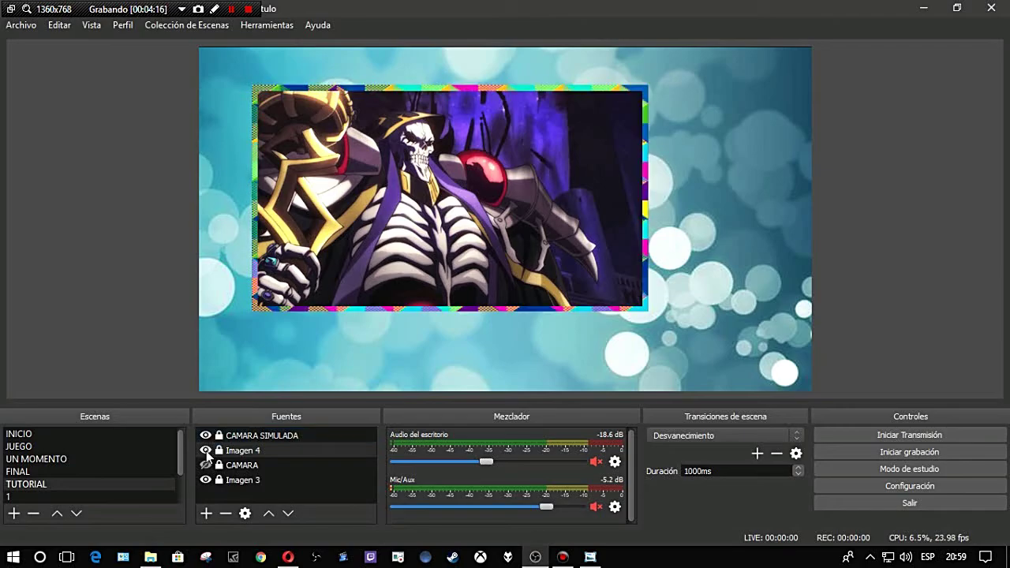
pyautogui.click(243, 452)
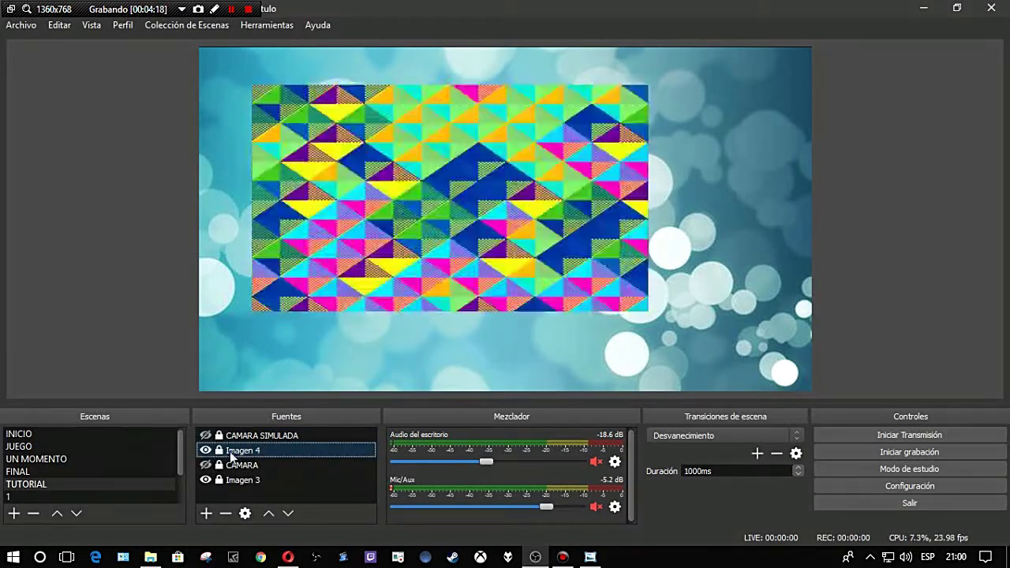
pyautogui.moveTo(648, 311); pyautogui.dragTo(429, 232)
pyautogui.moveTo(332, 176); pyautogui.dragTo(334, 147)
pyautogui.moveTo(385, 203)
pyautogui.mouseDown()
pyautogui.moveTo(438, 251)
pyautogui.moveTo(617, 354)
pyautogui.moveTo(582, 361)
pyautogui.moveTo(411, 179)
pyautogui.moveTo(407, 203)
pyautogui.moveTo(387, 184)
pyautogui.mouseUp()
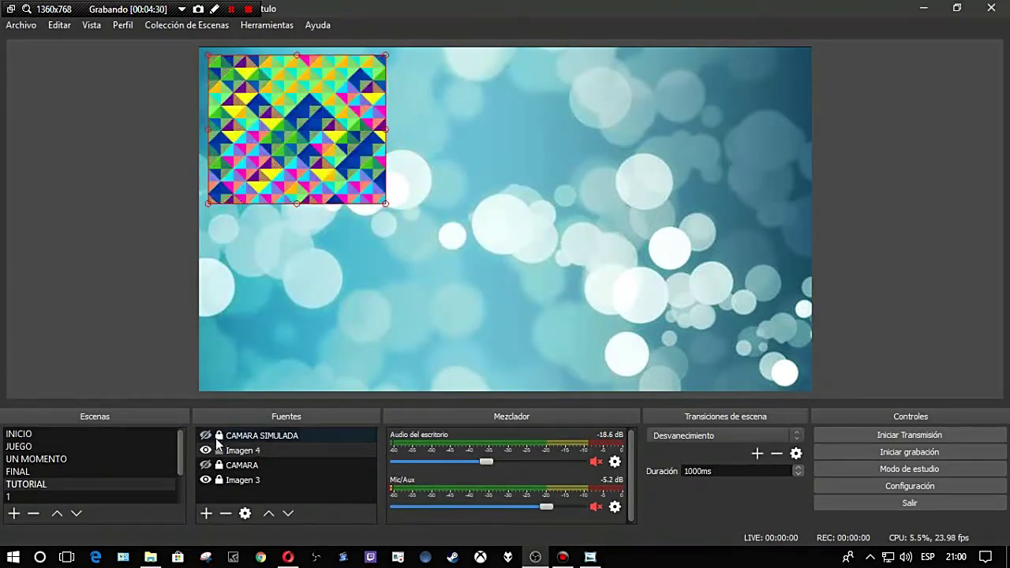
# Show and unlock CAMARA SIMULADA and move it over Imagen 4, just inside that image's upper-left corner.
pyautogui.click(206, 436)
pyautogui.click(231, 438)
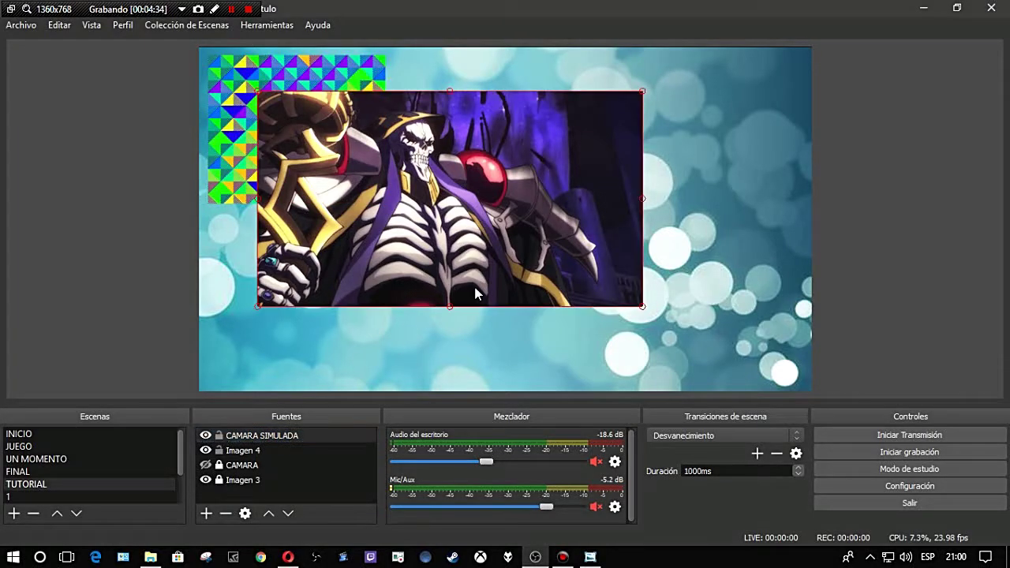
pyautogui.moveTo(490, 277); pyautogui.dragTo(450, 246)
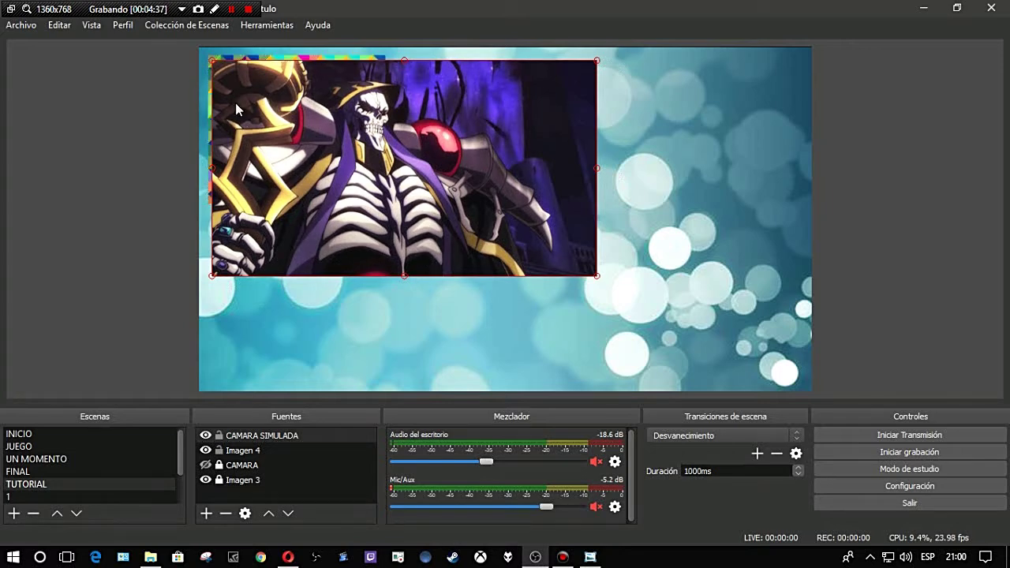
# Lock CAMARA SIMULADA, enlarge Imagen 4 to form a thin frame all around the camera image, and lock it.
pyautogui.click(219, 451)
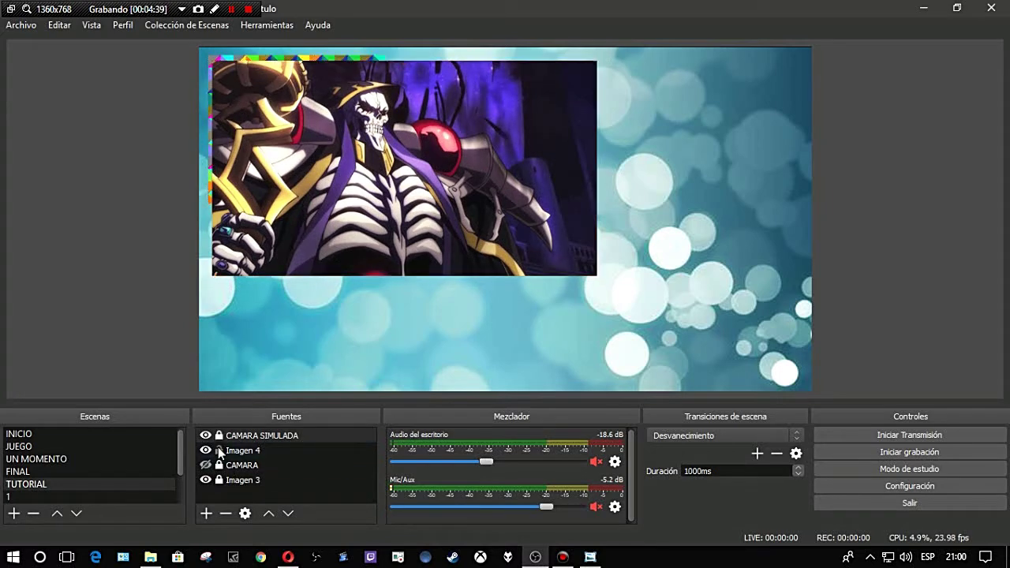
pyautogui.click(234, 454)
pyautogui.moveTo(387, 207); pyautogui.dragTo(476, 279)
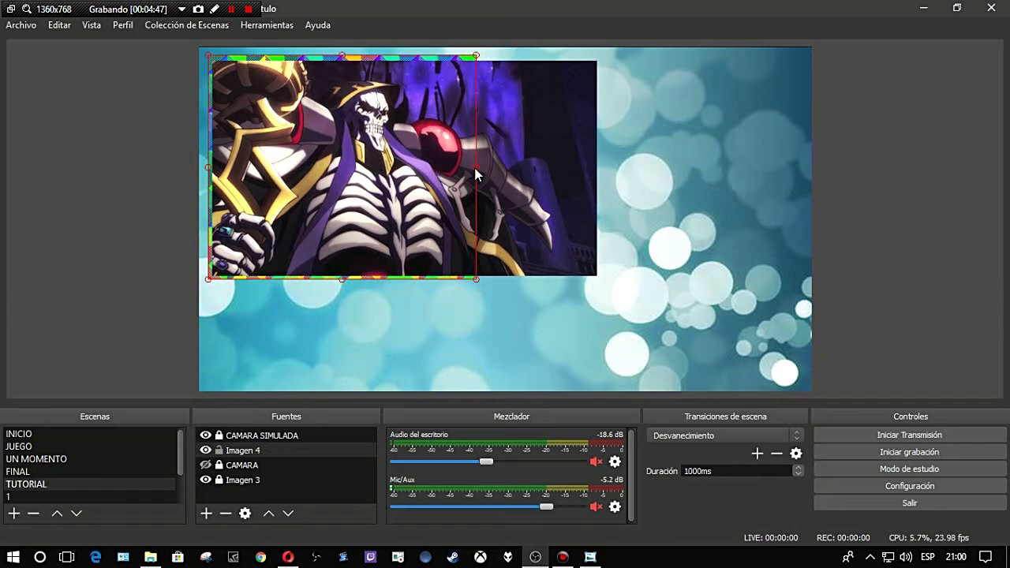
pyautogui.moveTo(477, 174); pyautogui.dragTo(604, 169)
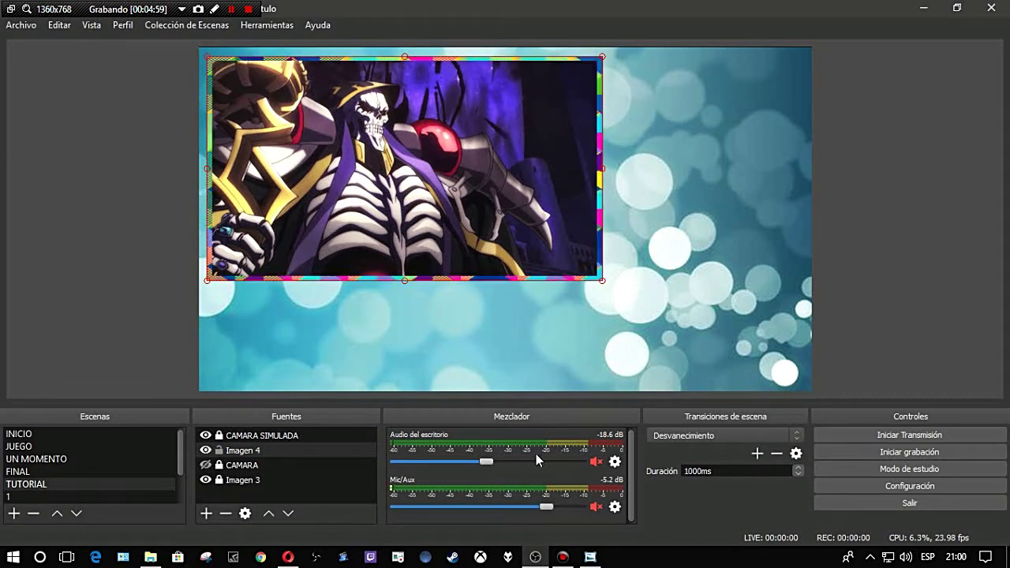
pyautogui.click(219, 450)
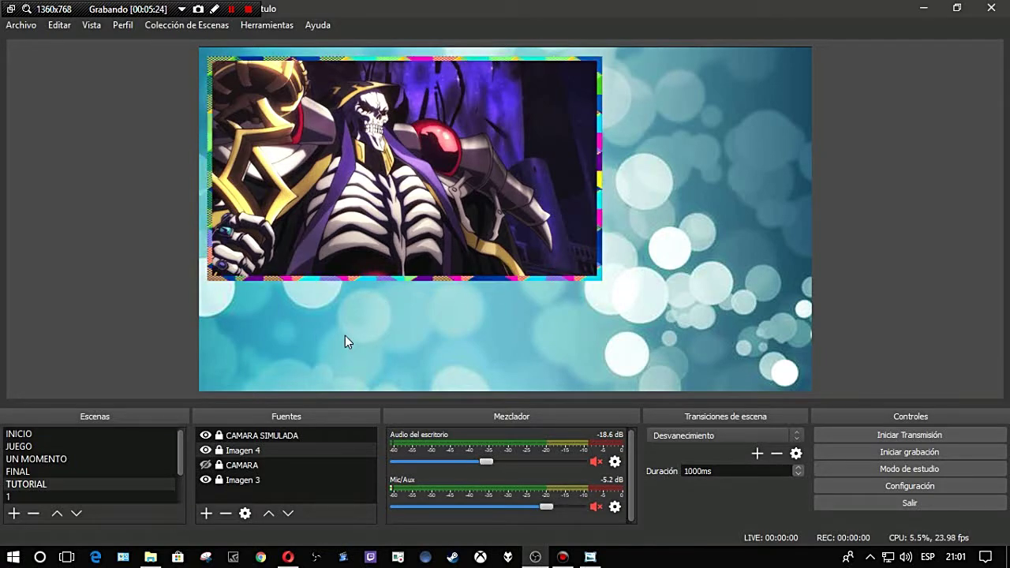
# Unlock Imagen 4 and resize it so it extends well below the camera image.
pyautogui.click(223, 452)
pyautogui.moveTo(603, 282); pyautogui.dragTo(572, 278)
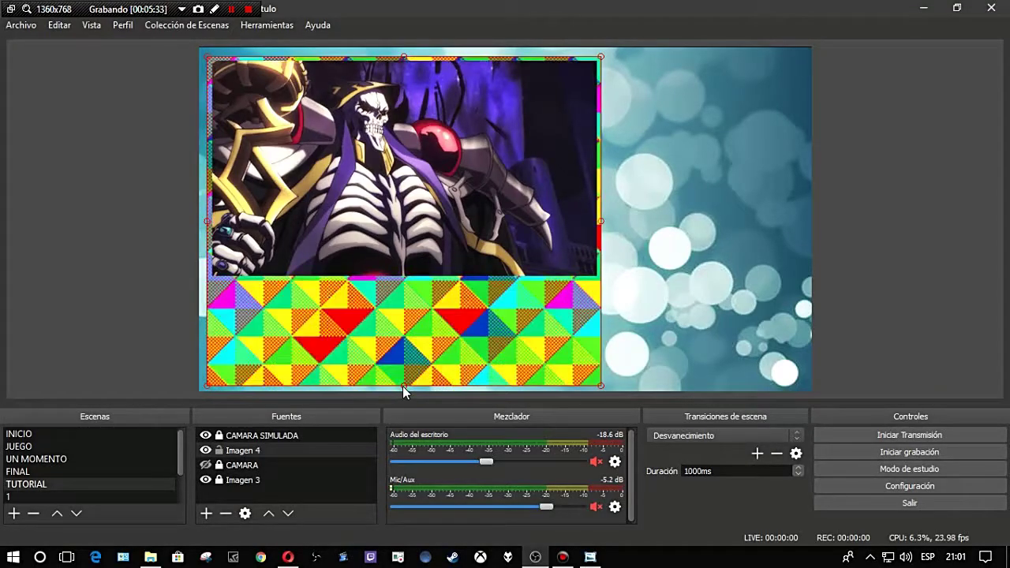
pyautogui.moveTo(403, 386); pyautogui.dragTo(460, 382)
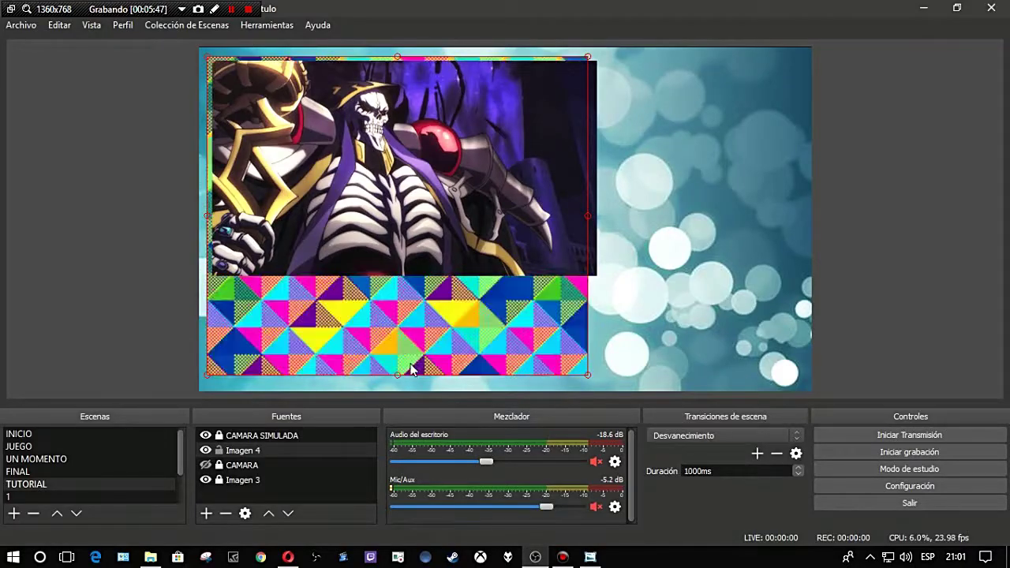
# Crop the lower edge of Imagen 4 up to just below the camera image, hiding Imagen 3 and Imagen 4 to see the crop line.
pyautogui.moveTo(397, 381); pyautogui.dragTo(397, 328)
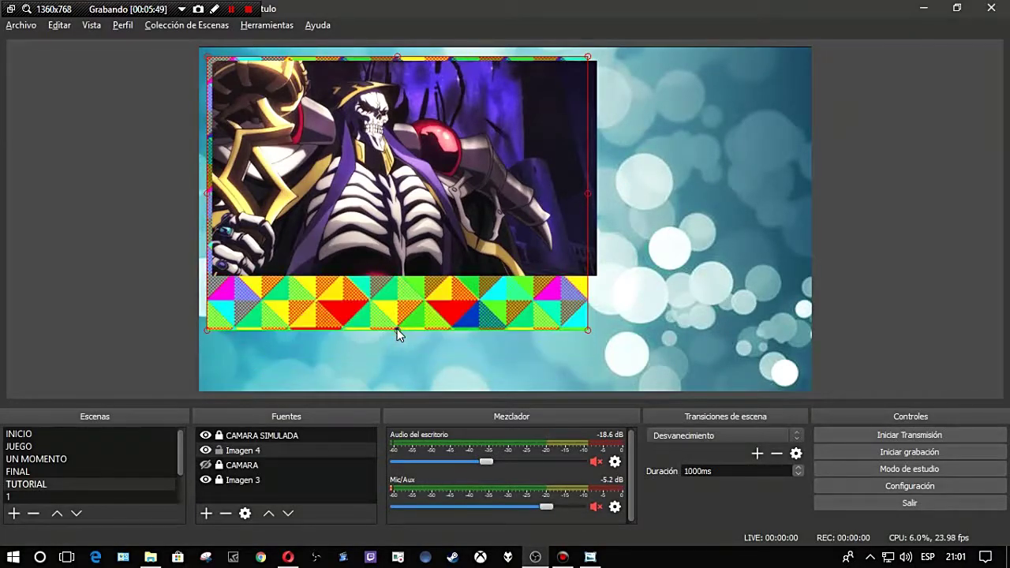
pyautogui.click(206, 480)
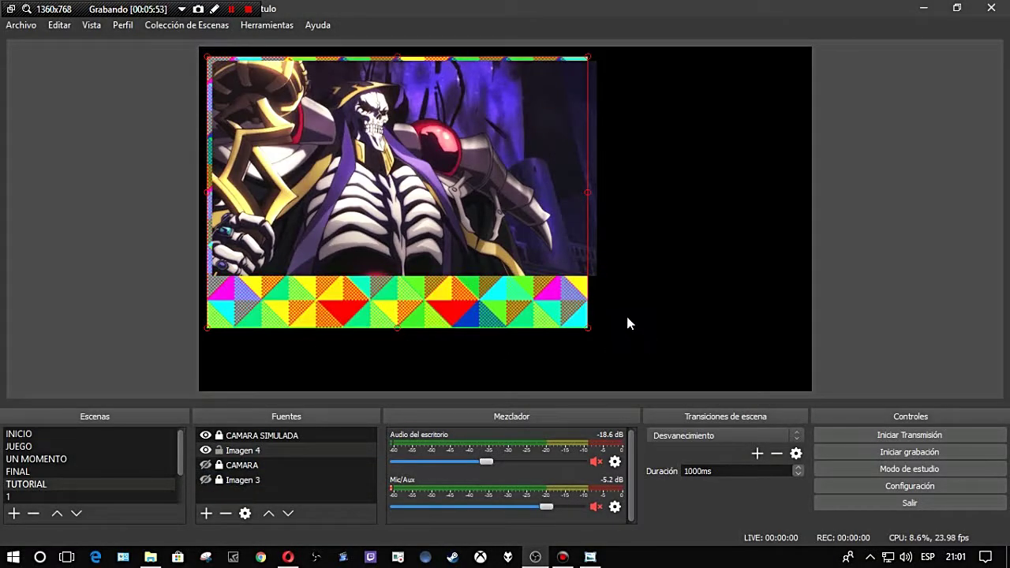
pyautogui.click(206, 451)
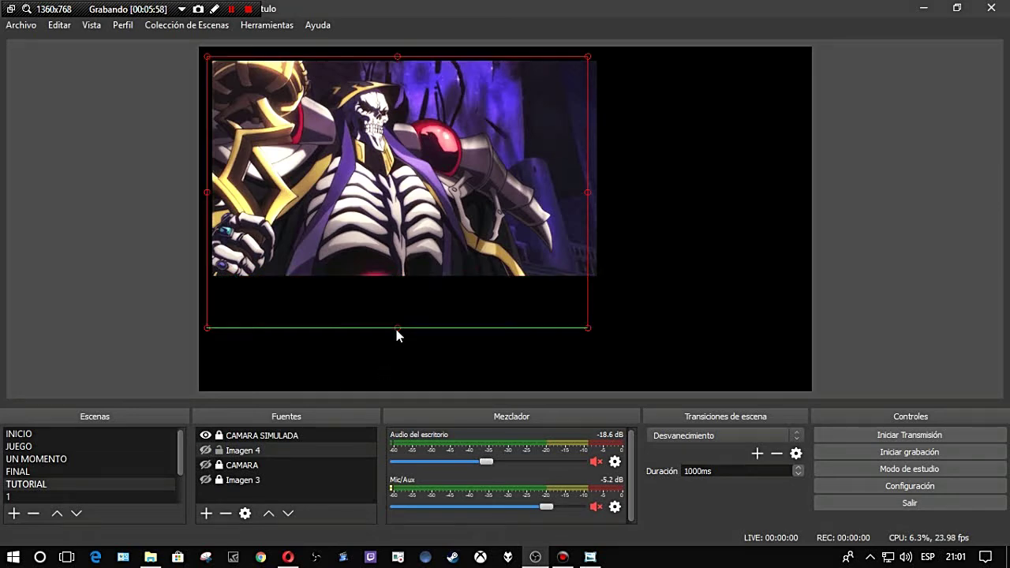
pyautogui.moveTo(401, 331)
pyautogui.mouseDown()
pyautogui.moveTo(403, 270)
pyautogui.moveTo(400, 327)
pyautogui.mouseUp()
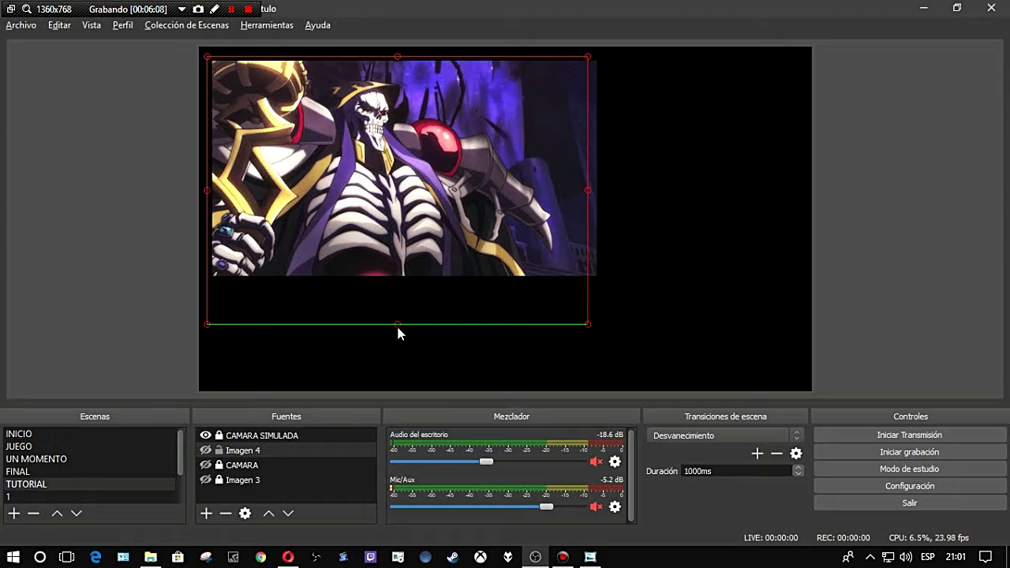
pyautogui.moveTo(396, 325); pyautogui.dragTo(409, 283)
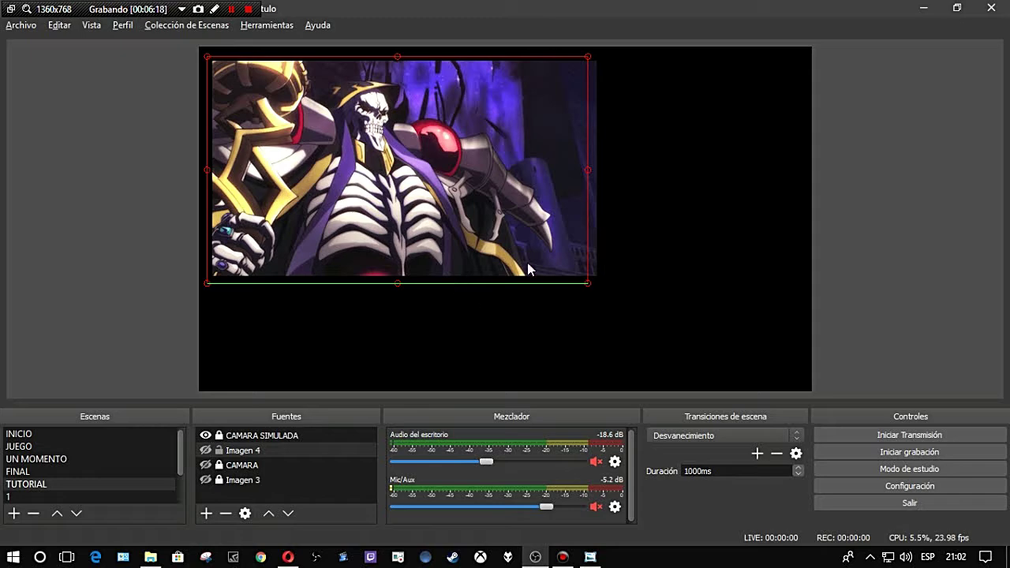
# Widen Imagen 4 past the camera image's right edge, crop its lower edge to just below the camera image, and lock and show it.
pyautogui.moveTo(590, 175); pyautogui.dragTo(605, 179)
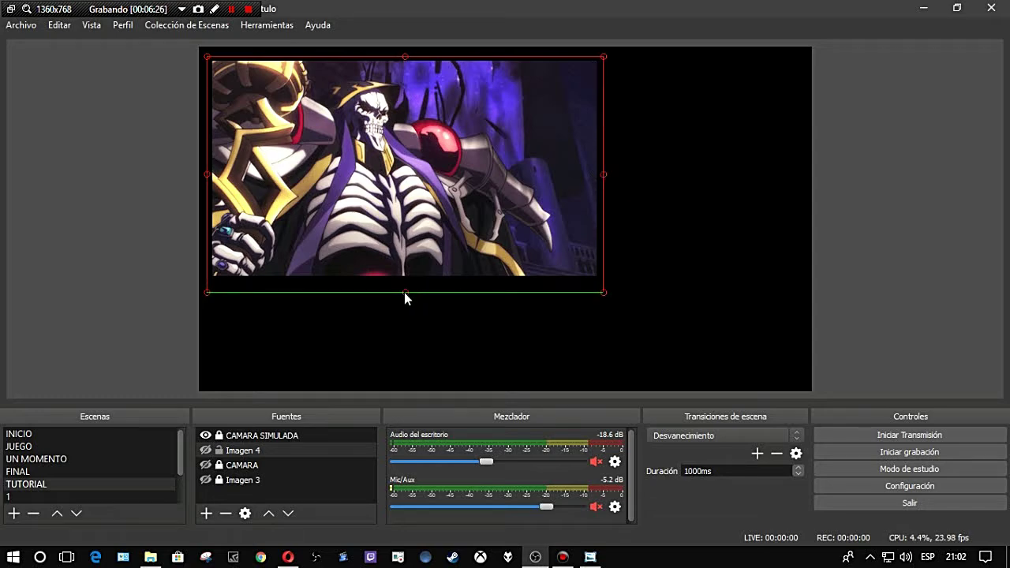
pyautogui.moveTo(404, 293); pyautogui.dragTo(404, 283)
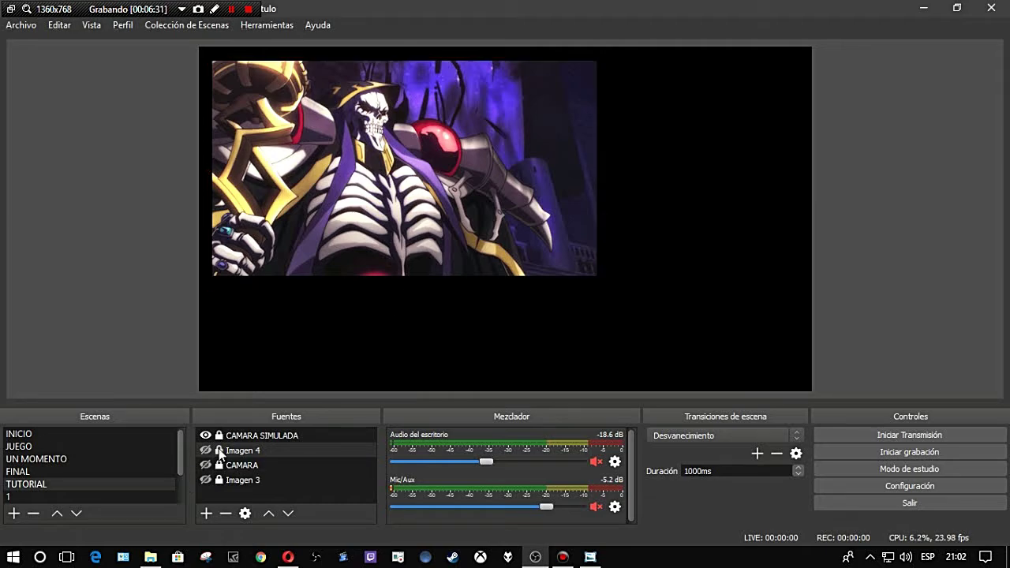
pyautogui.click(205, 451)
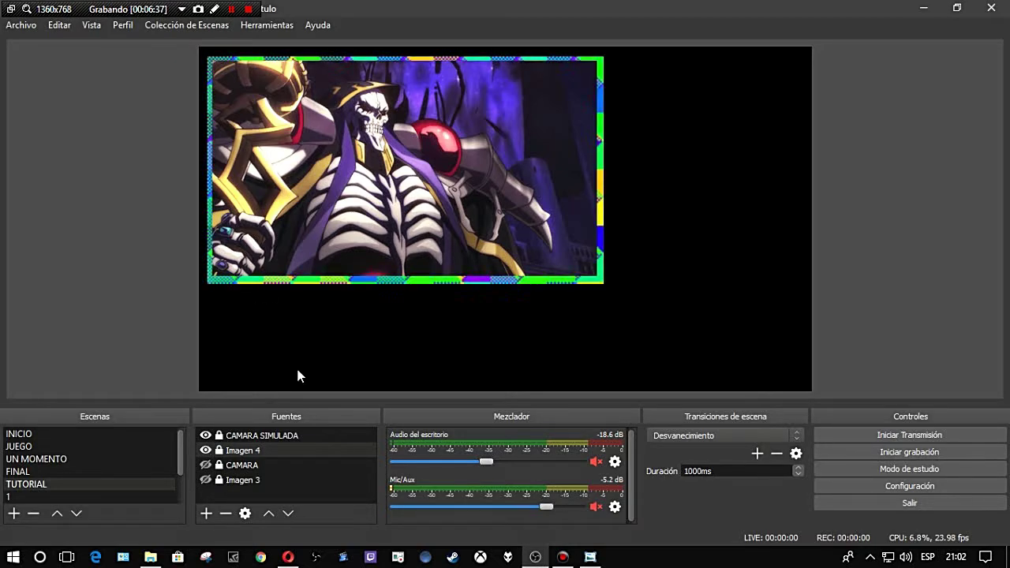
# Unlock Imagen 4, extend its cropped lower edge to form a wide band under the camera image, and lock it again.
pyautogui.click(225, 452)
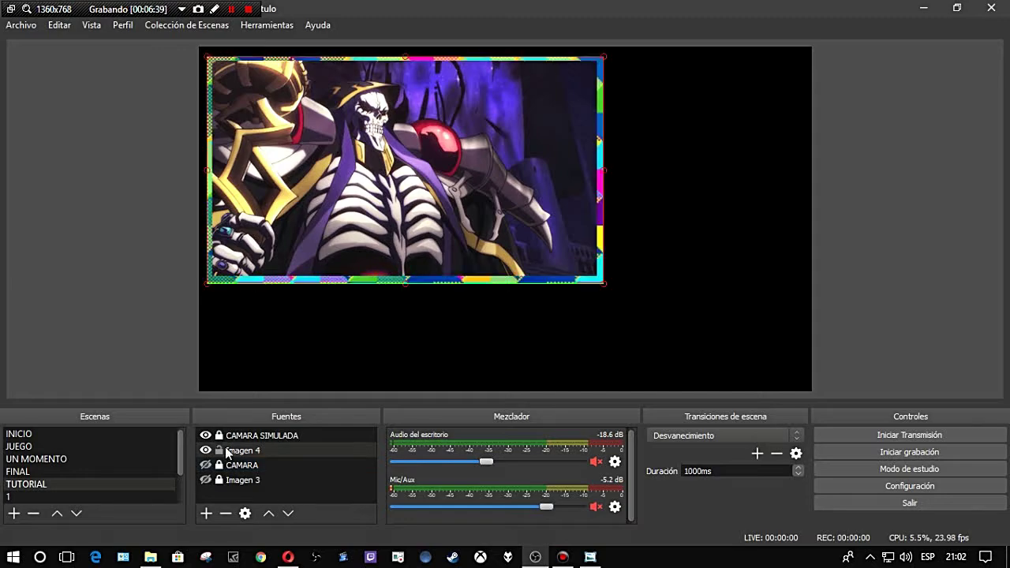
pyautogui.moveTo(405, 285); pyautogui.dragTo(410, 323)
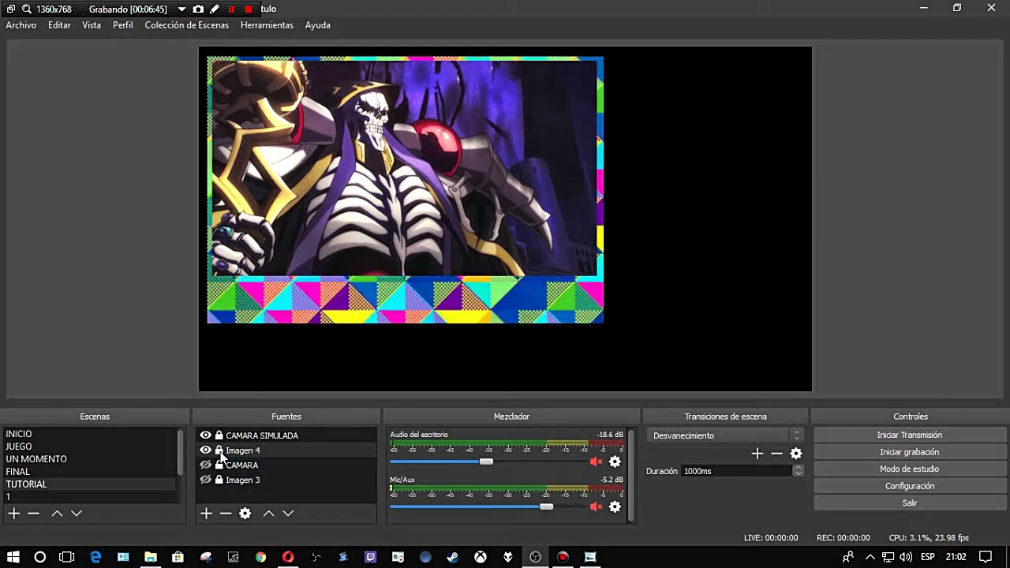
pyautogui.click(218, 495)
pyautogui.rightClick(217, 494)
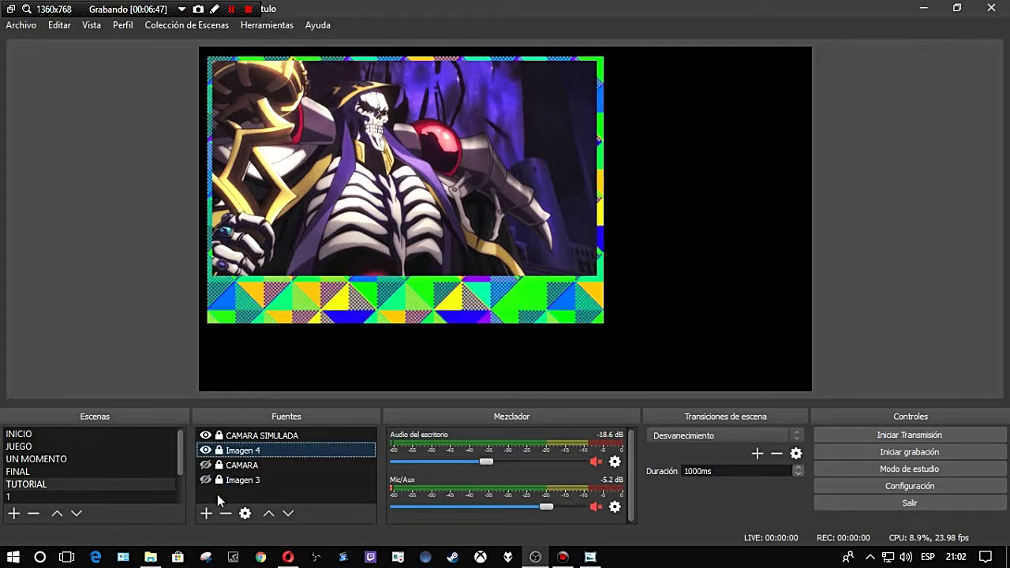
pyautogui.click(204, 492)
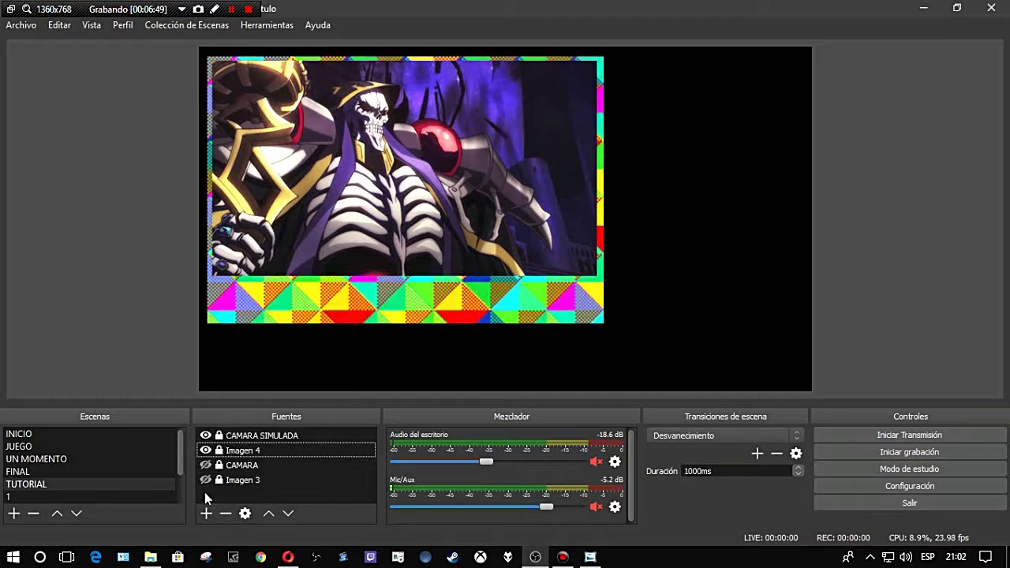
# Add a new image source named LOGO using the Instagram logo PNG from the GIF PARA TUTORIAL folder.
pyautogui.click(206, 513)
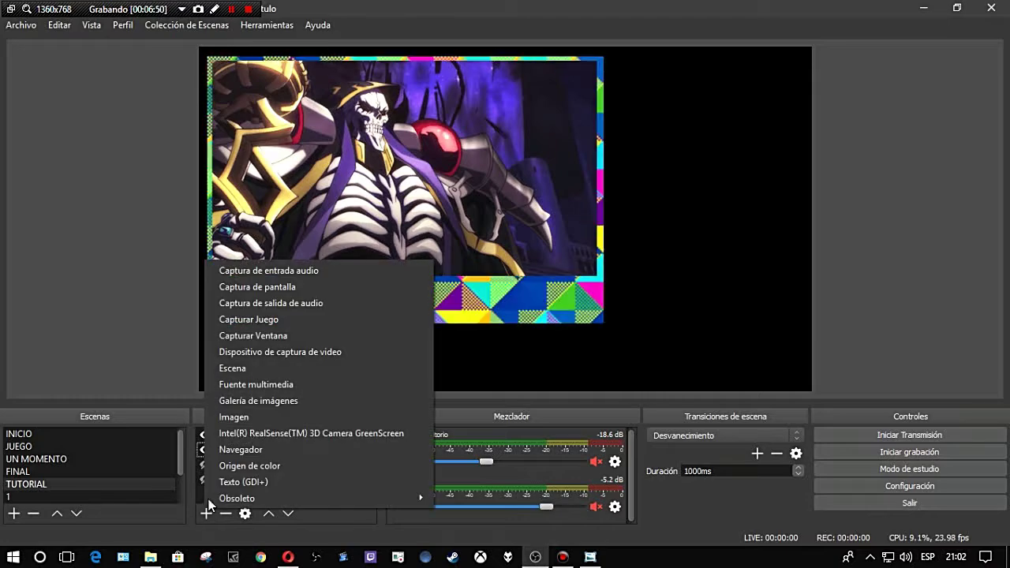
pyautogui.click(256, 417)
pyautogui.write('LOGO')
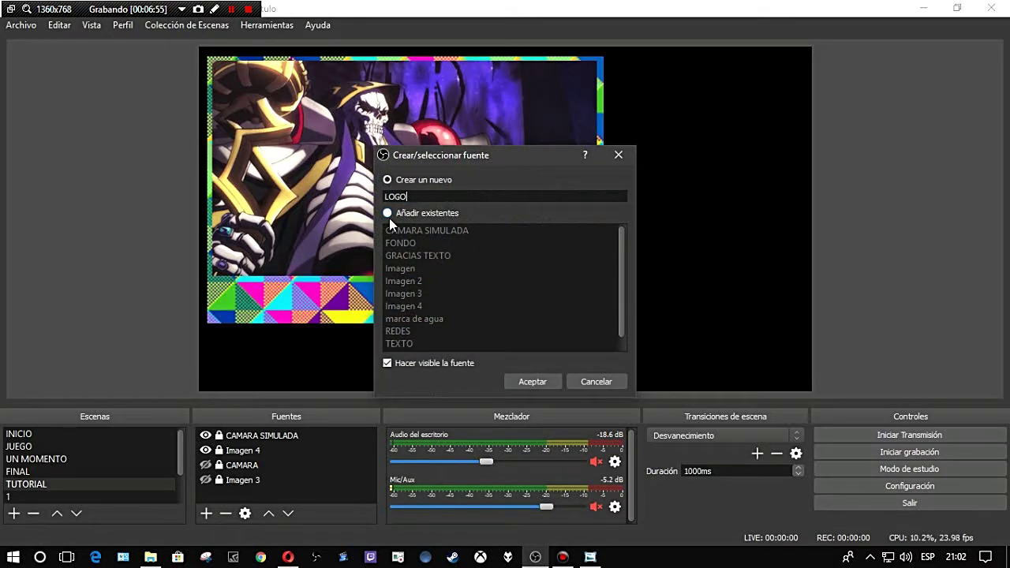
pyautogui.click(533, 381)
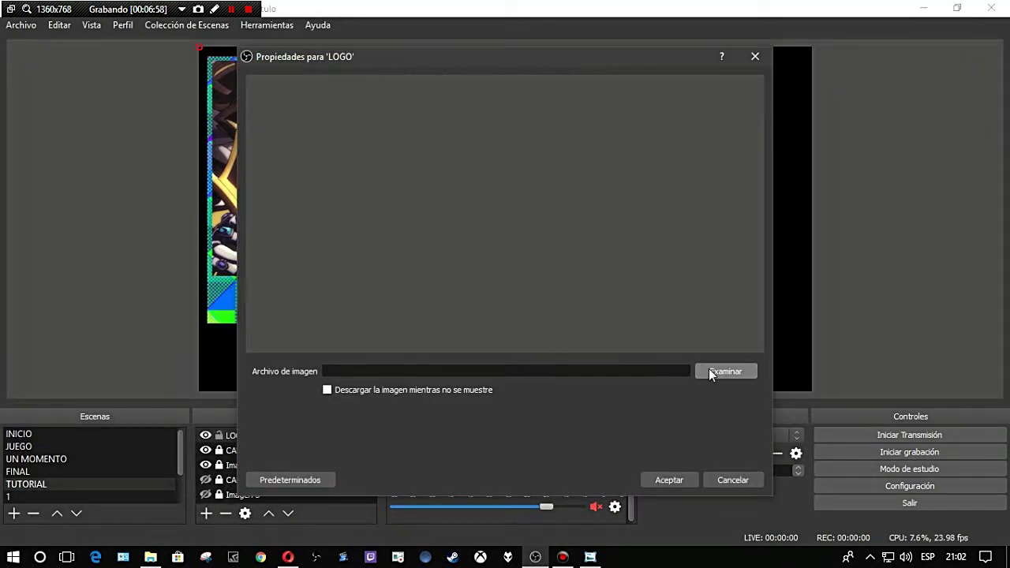
pyautogui.click(709, 371)
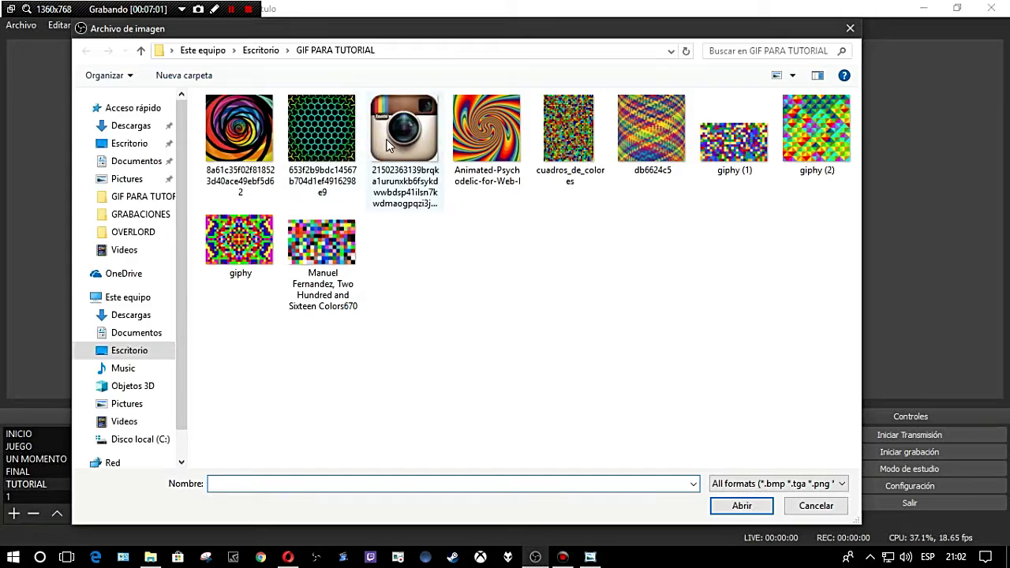
pyautogui.click(387, 146)
pyautogui.click(723, 509)
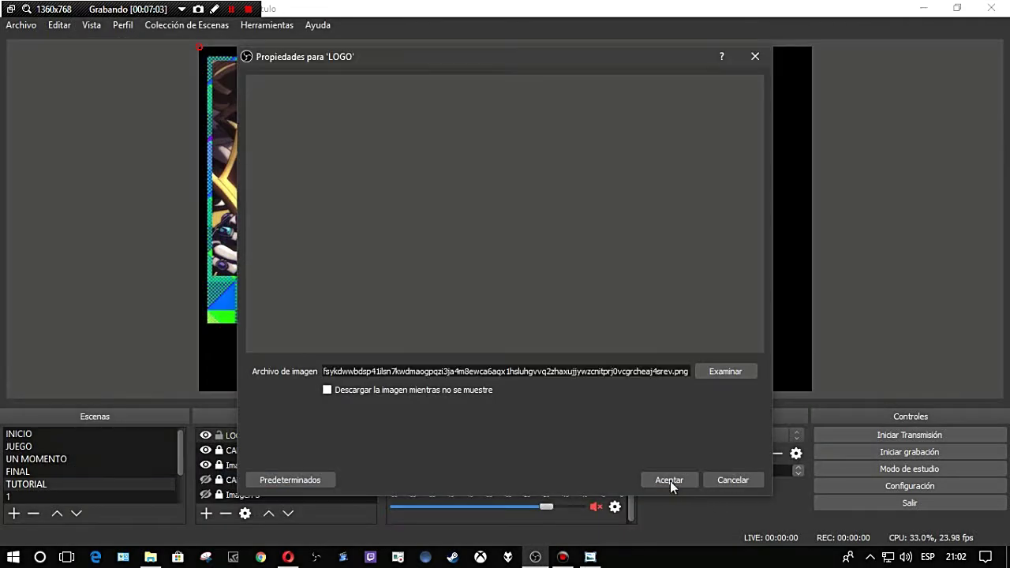
pyautogui.click(680, 482)
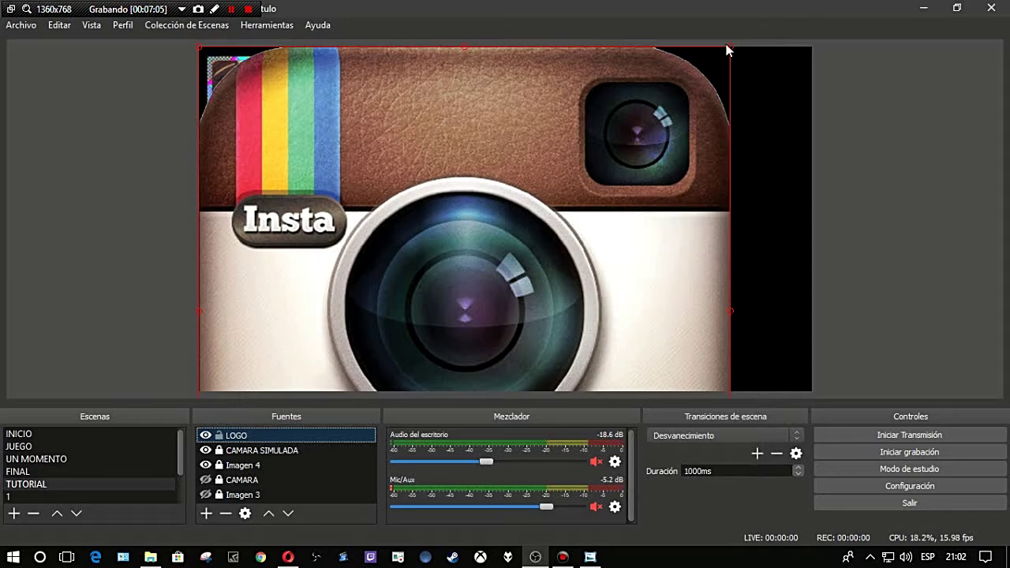
# Shrink LOGO to a small icon as tall as the band under the camera image and place it near the band's left end.
pyautogui.moveTo(732, 48); pyautogui.dragTo(451, 322)
pyautogui.moveTo(379, 344); pyautogui.dragTo(401, 127)
pyautogui.moveTo(484, 106); pyautogui.dragTo(293, 316)
pyautogui.moveTo(288, 352); pyautogui.dragTo(290, 316)
pyautogui.moveTo(300, 263); pyautogui.dragTo(257, 291)
pyautogui.moveTo(252, 327); pyautogui.dragTo(254, 321)
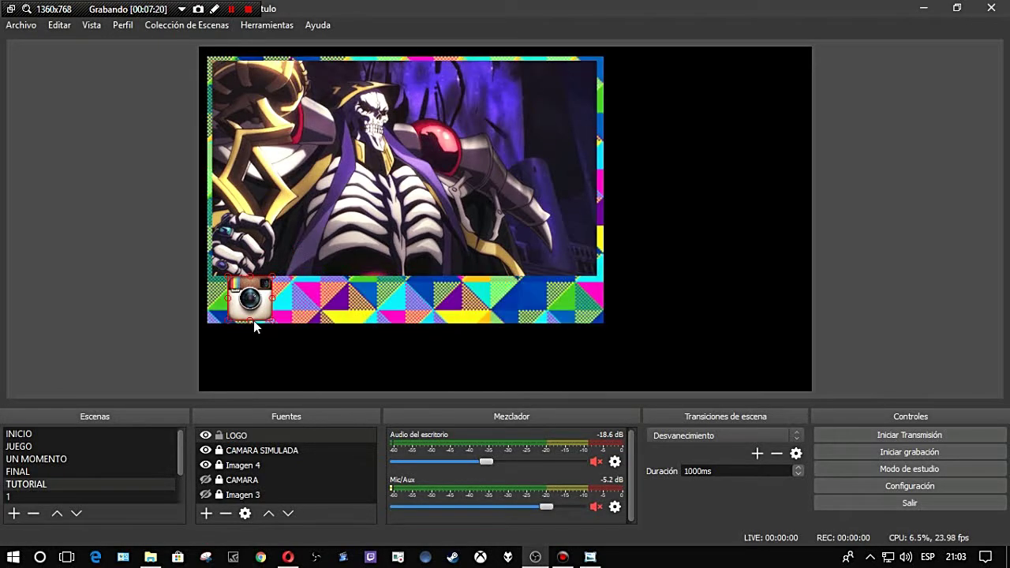
# Nudge the logo slightly to the right within the band and lock the LOGO source.
pyautogui.press('Right')
pyautogui.press('Right')
pyautogui.press('Right')
pyautogui.press('Right')
pyautogui.press('Right')
pyautogui.press('Right')
pyautogui.press('Right')
pyautogui.press('Right')
pyautogui.press('Right')
pyautogui.press('Right')
pyautogui.press('Right')
pyautogui.press('Right')
pyautogui.press('Right')
pyautogui.press('Right')
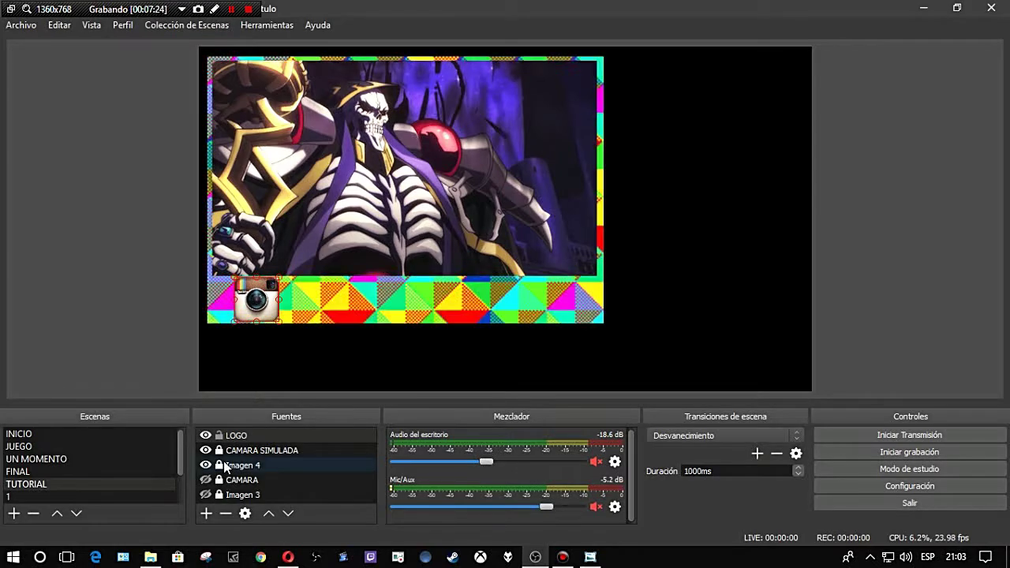
pyautogui.click(241, 495)
pyautogui.click(208, 514)
pyautogui.moveTo(228, 509)
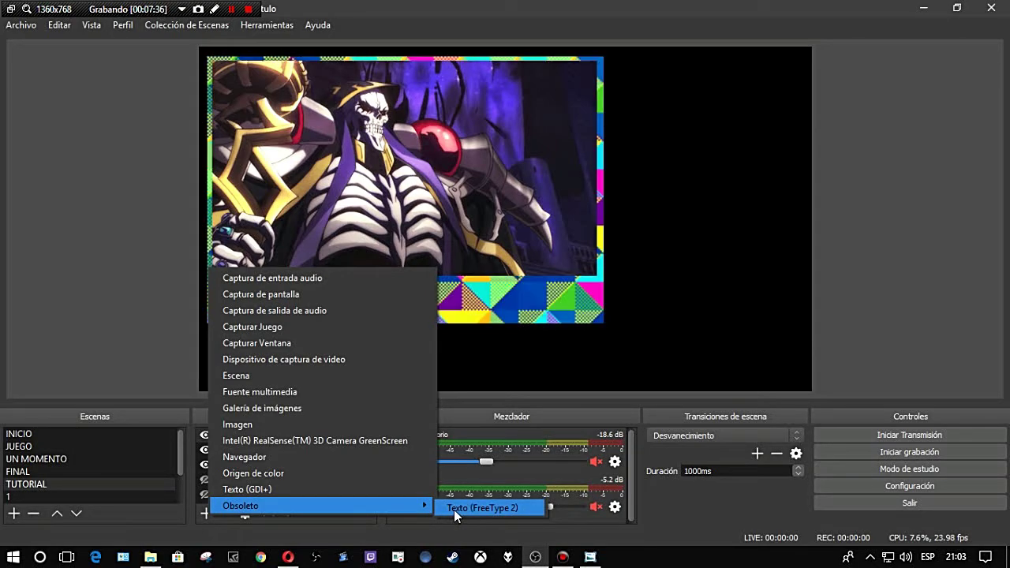
pyautogui.click(239, 491)
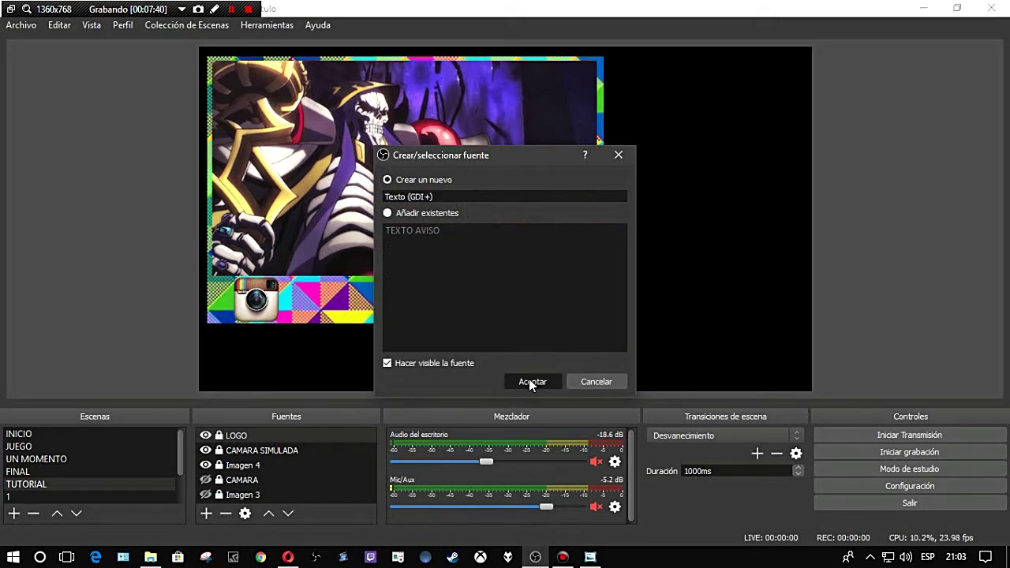
pyautogui.click(529, 381)
pyautogui.click(440, 389)
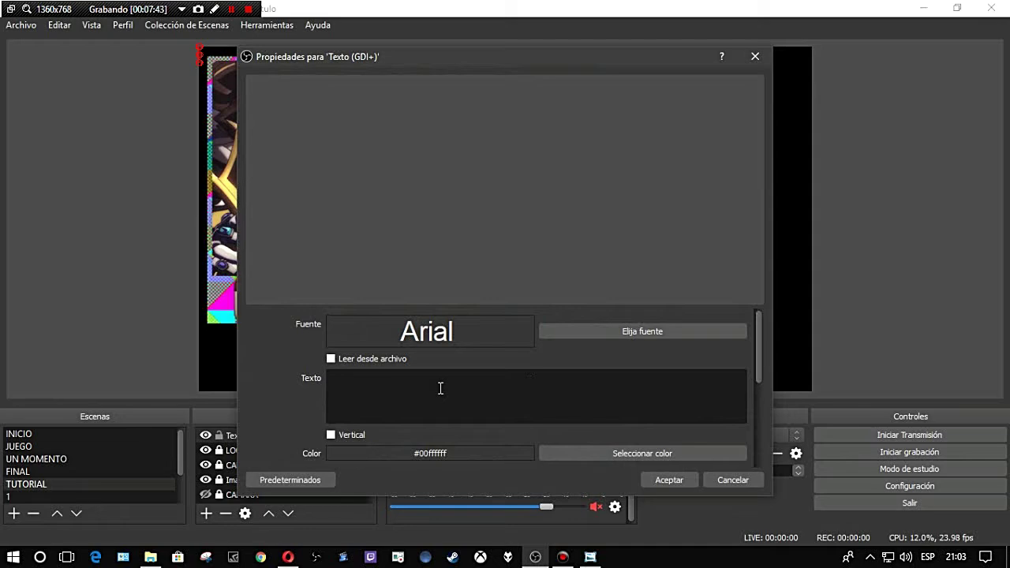
pyautogui.write('@')
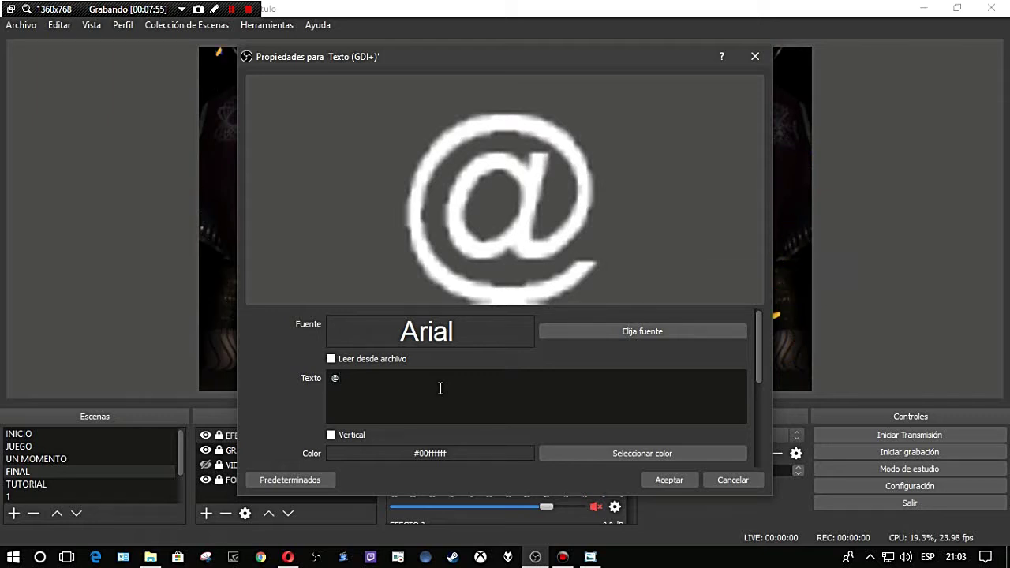
pyautogui.write('L')
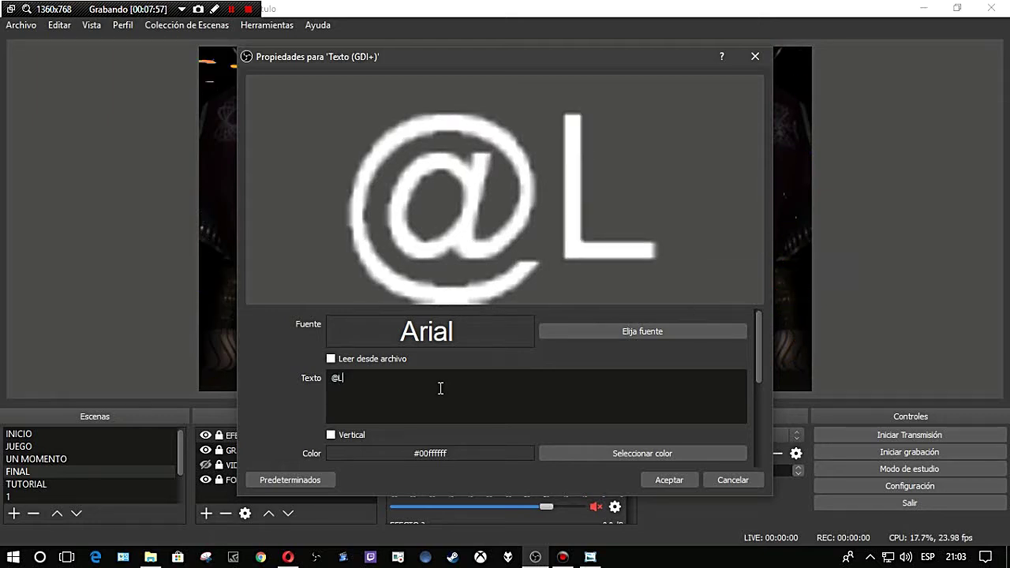
pyautogui.write('a')
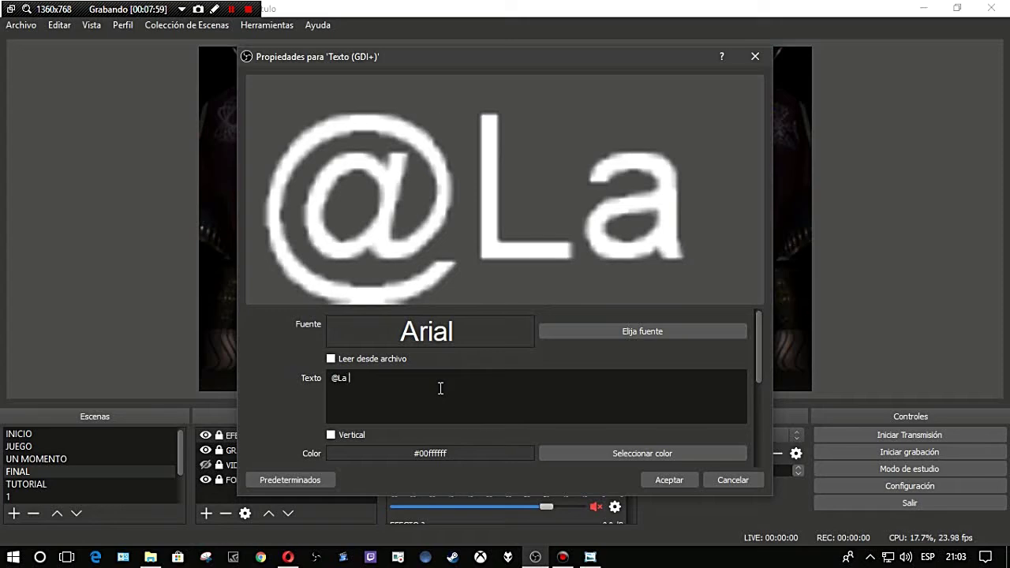
pyautogui.write(' Chica')
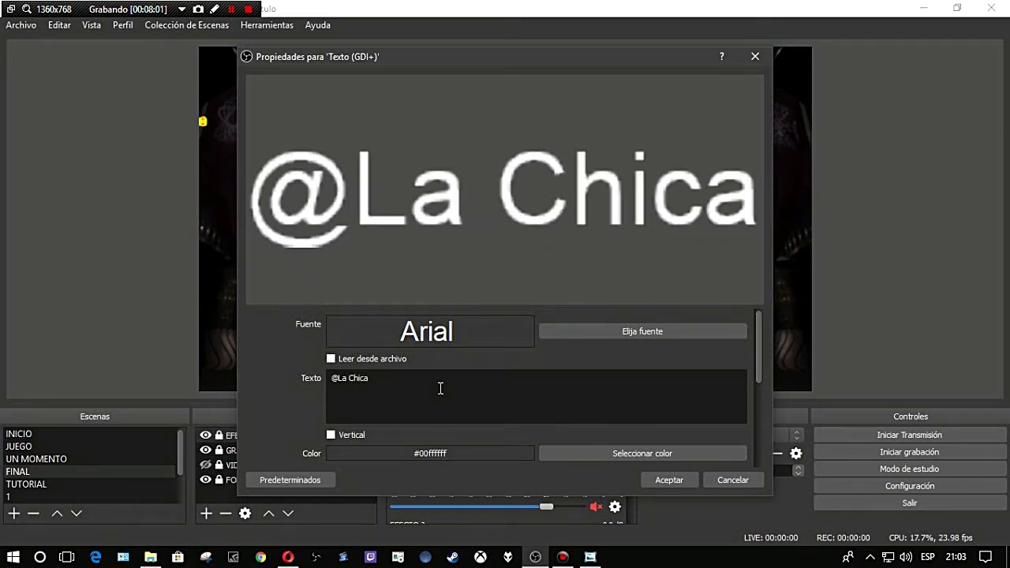
pyautogui.write(' Gato')
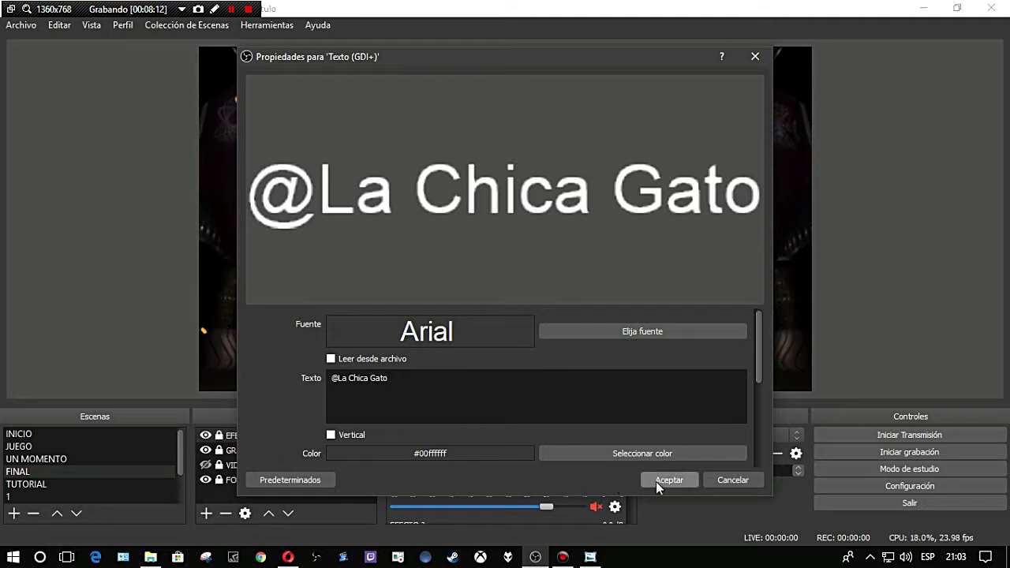
# Set the text source's font to BadaBoom BB Regular and accept its properties.
pyautogui.click(622, 332)
pyautogui.click(361, 186)
pyautogui.click(363, 198)
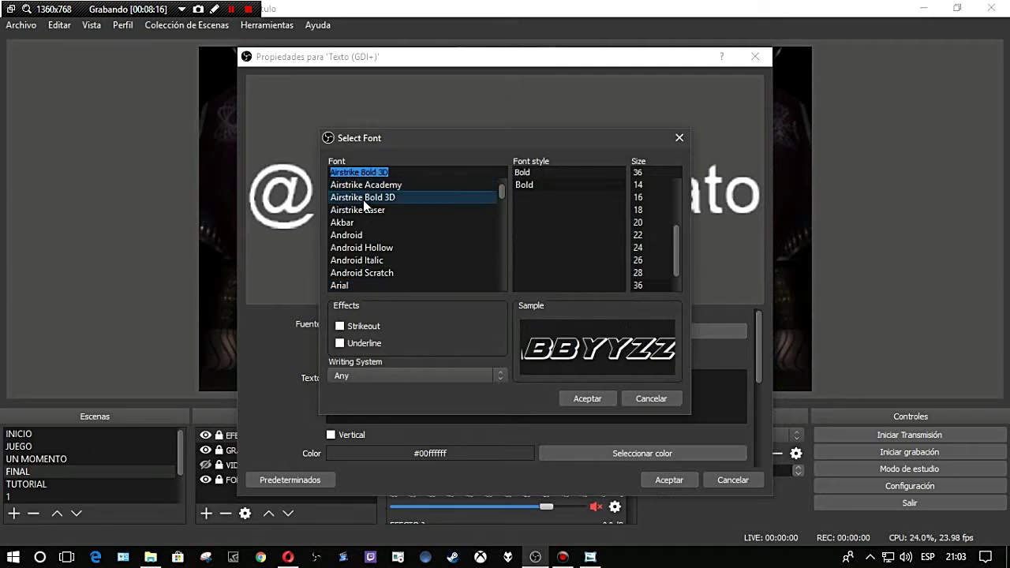
pyautogui.click(365, 210)
pyautogui.scroll(-2, 365, 209)
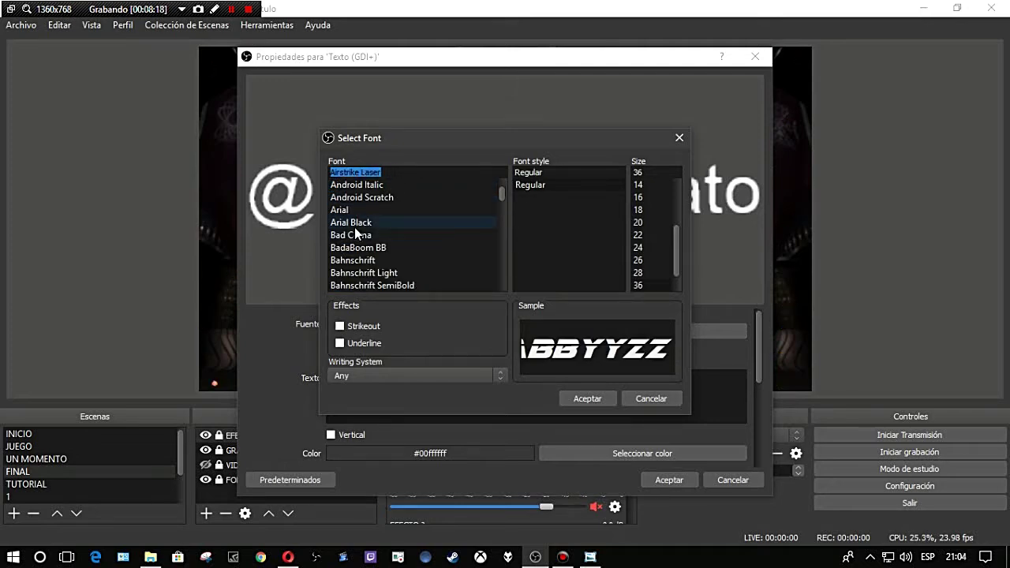
pyautogui.click(357, 223)
pyautogui.click(361, 248)
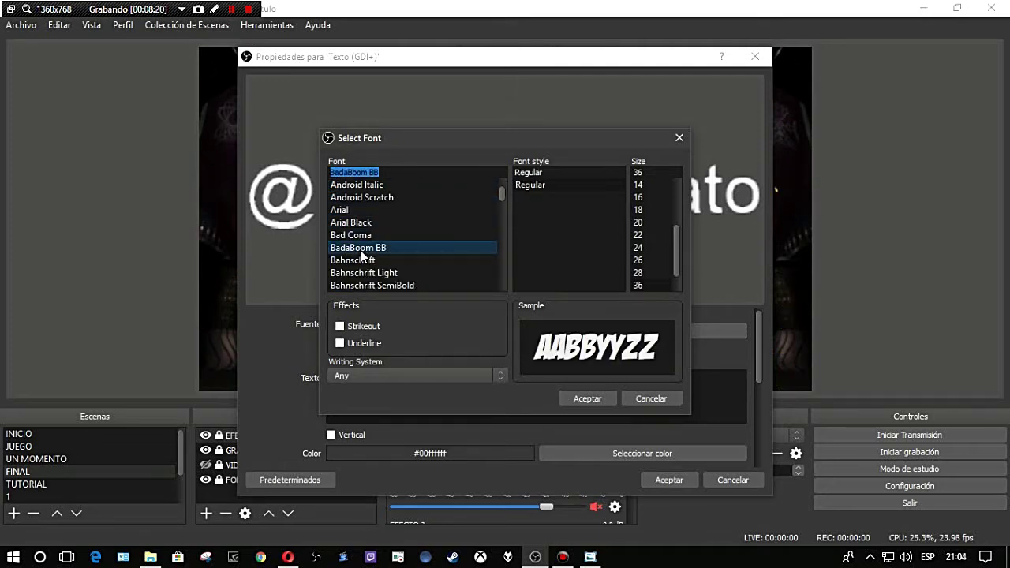
pyautogui.click(586, 398)
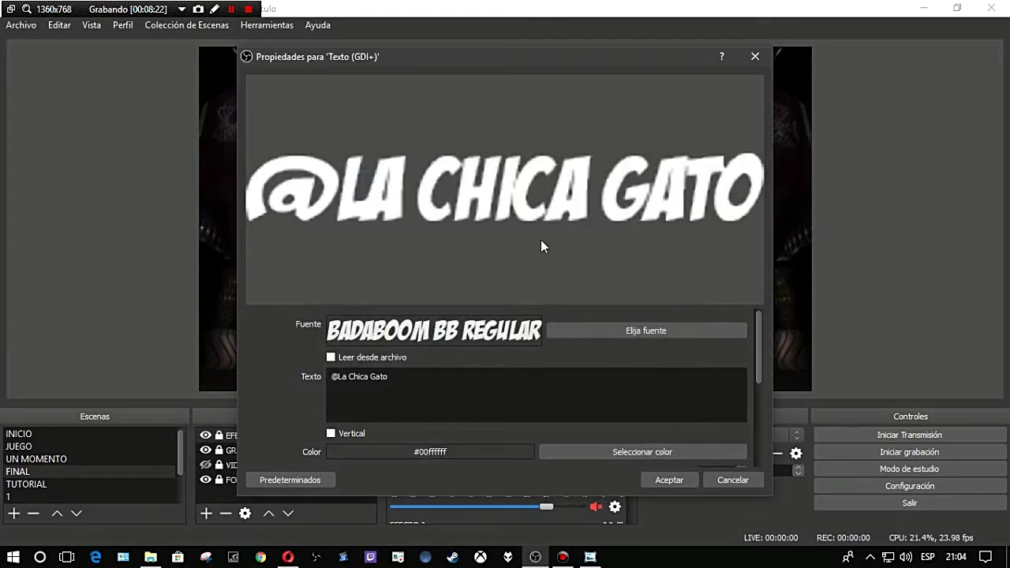
pyautogui.click(654, 479)
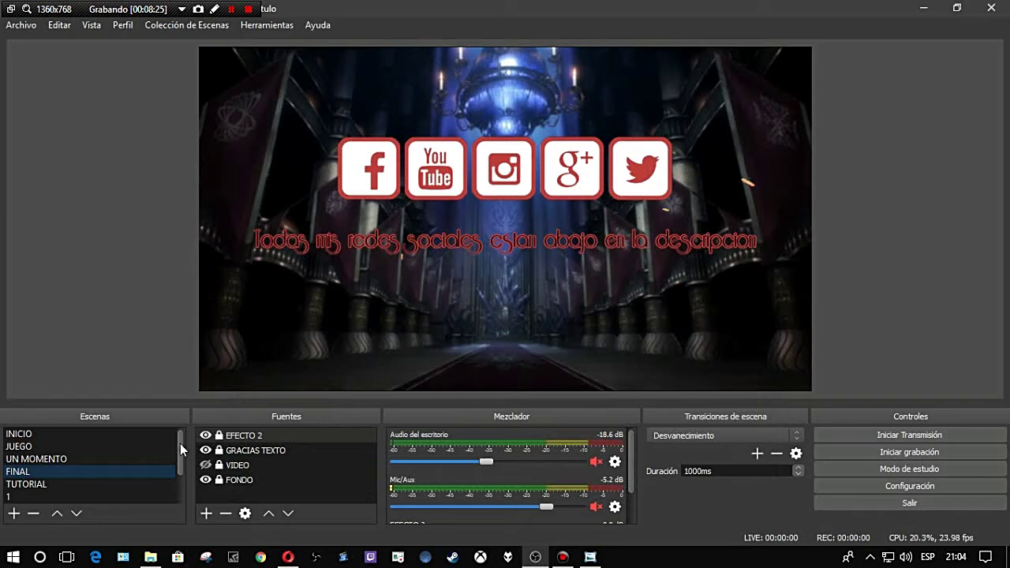
# Return to the TUTORIAL scene, enlarge the text to fill the band beside the logo, and lock the text source.
pyautogui.click(32, 488)
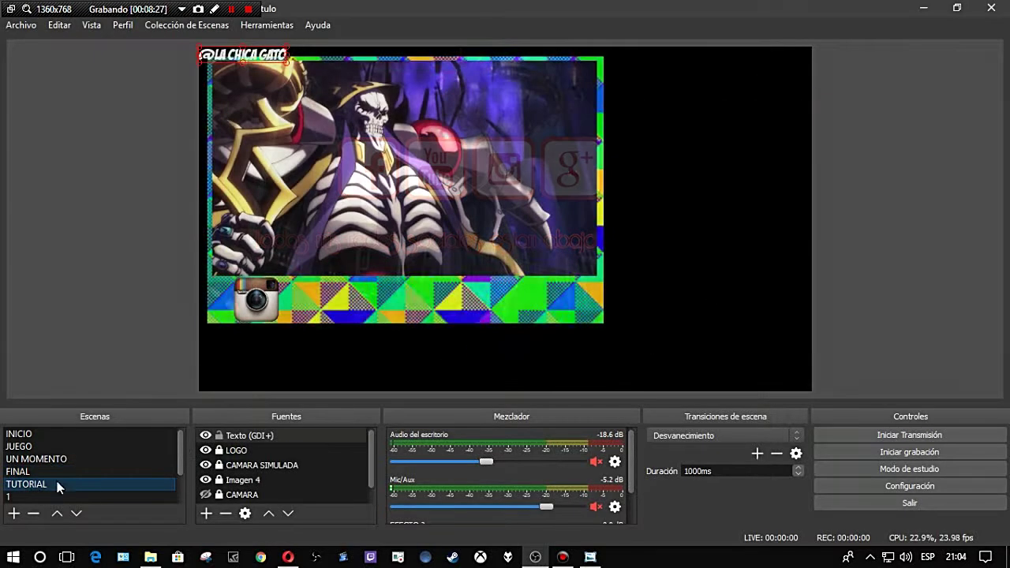
pyautogui.moveTo(265, 54); pyautogui.dragTo(503, 334)
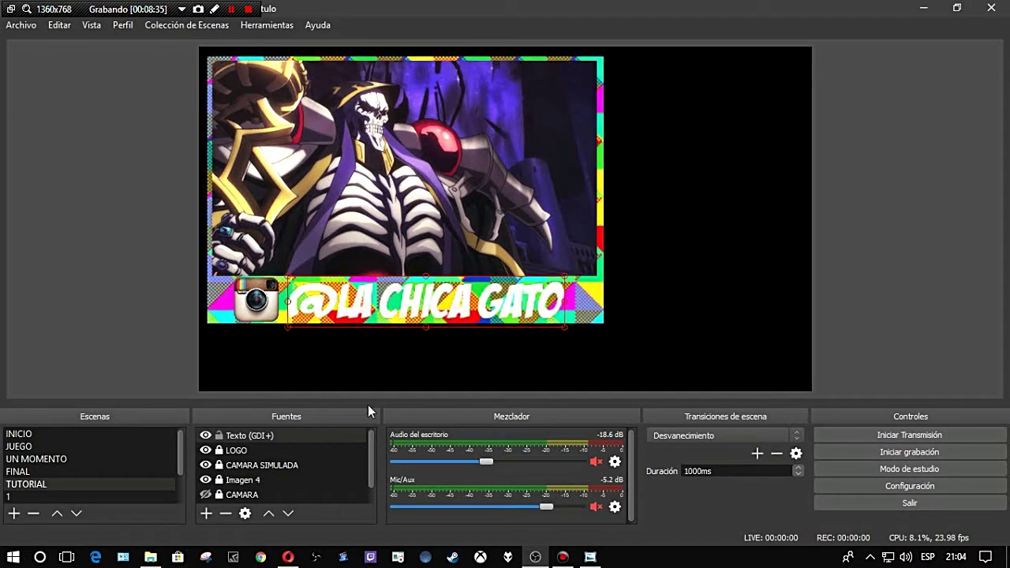
pyautogui.click(218, 436)
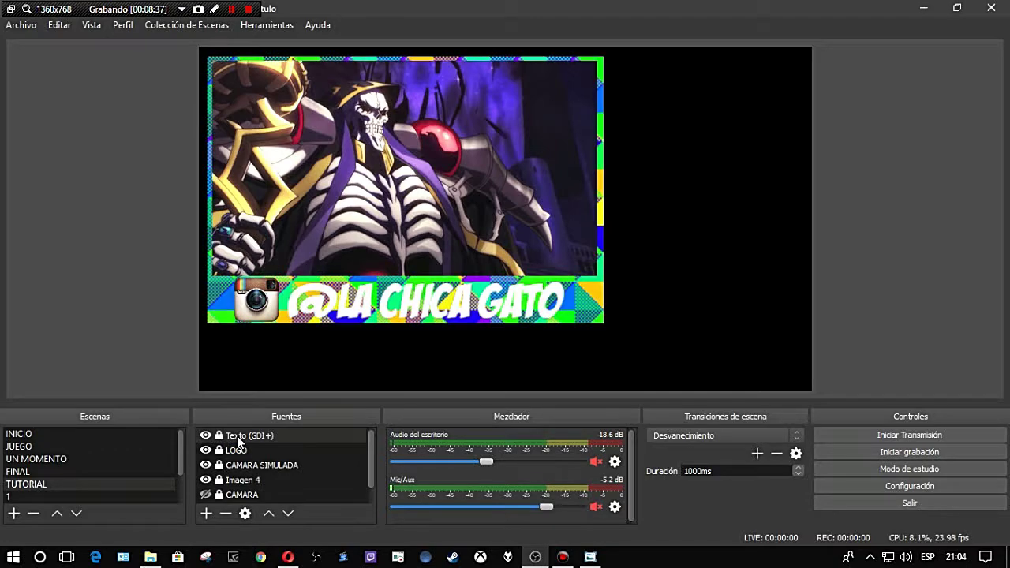
# Enable the outline (Contorno) on the Texto (GDI+) source and set its border colour to black (#000000).
pyautogui.doubleClick(239, 436)
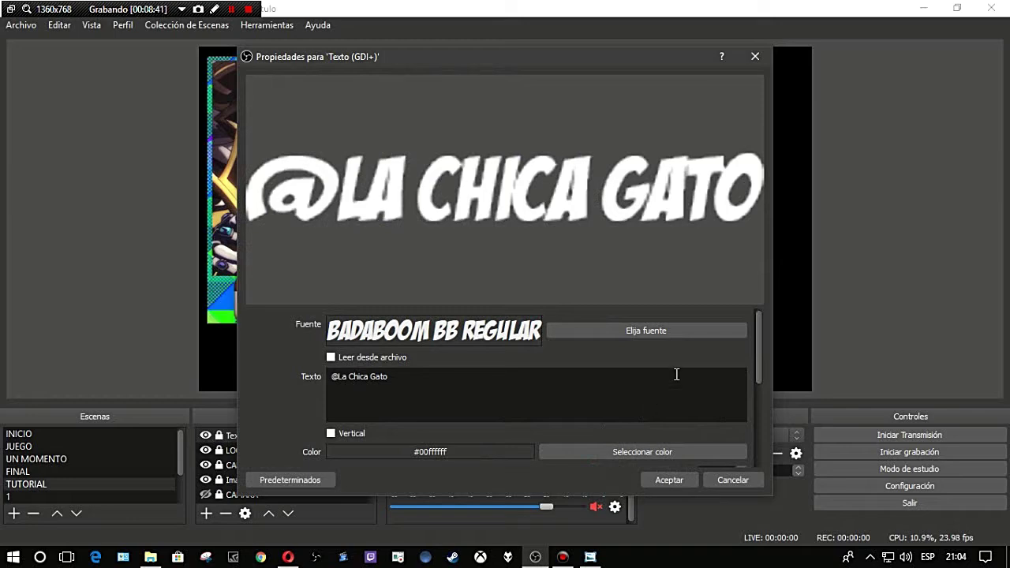
pyautogui.moveTo(760, 345); pyautogui.dragTo(758, 410)
pyautogui.click(331, 421)
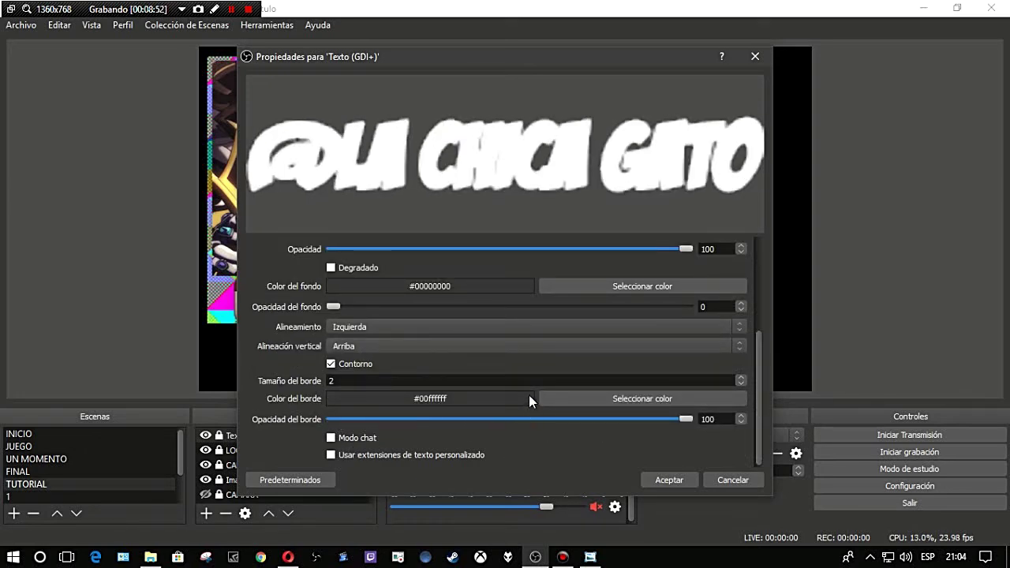
pyautogui.click(573, 399)
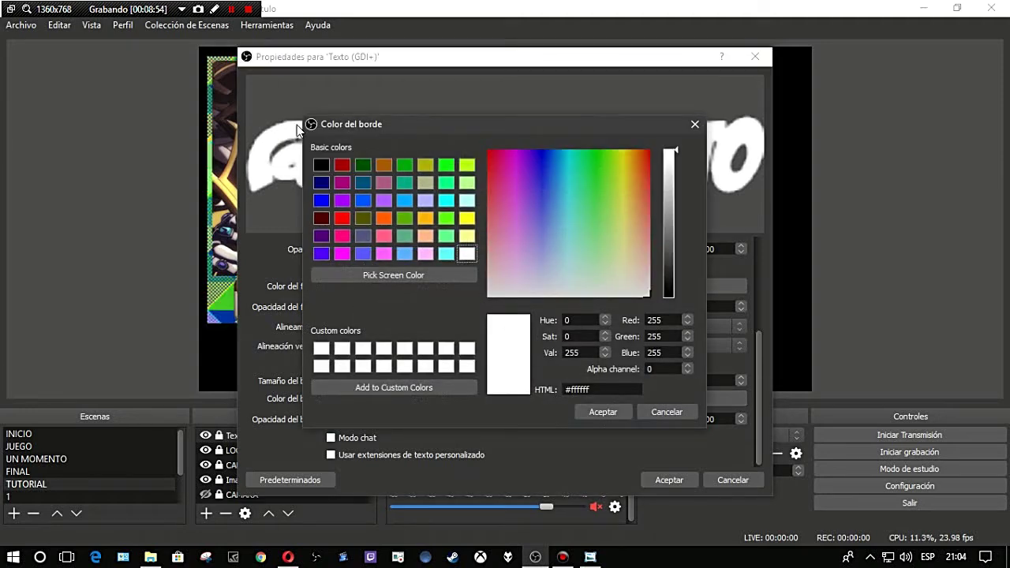
pyautogui.click(321, 165)
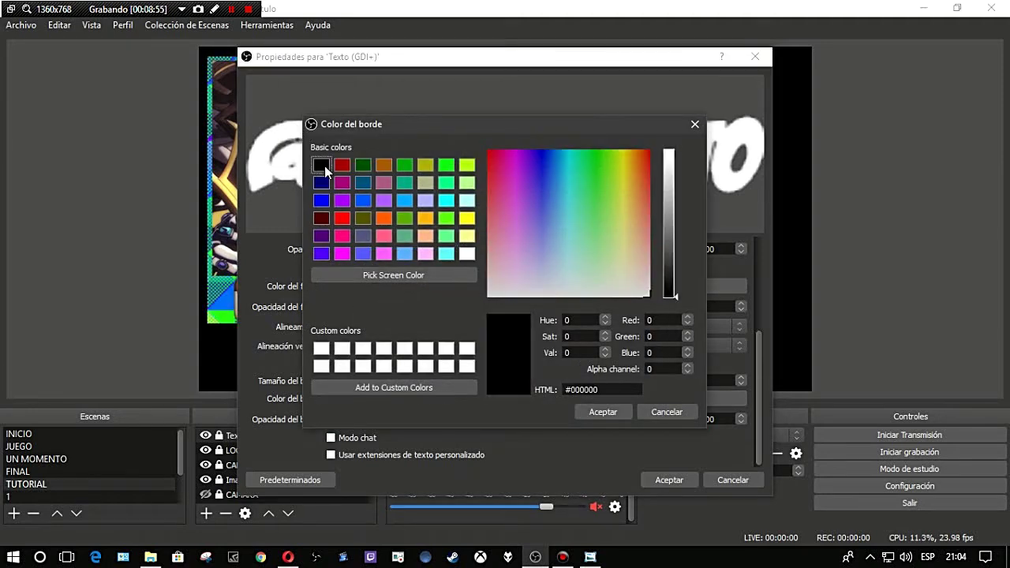
pyautogui.click(602, 412)
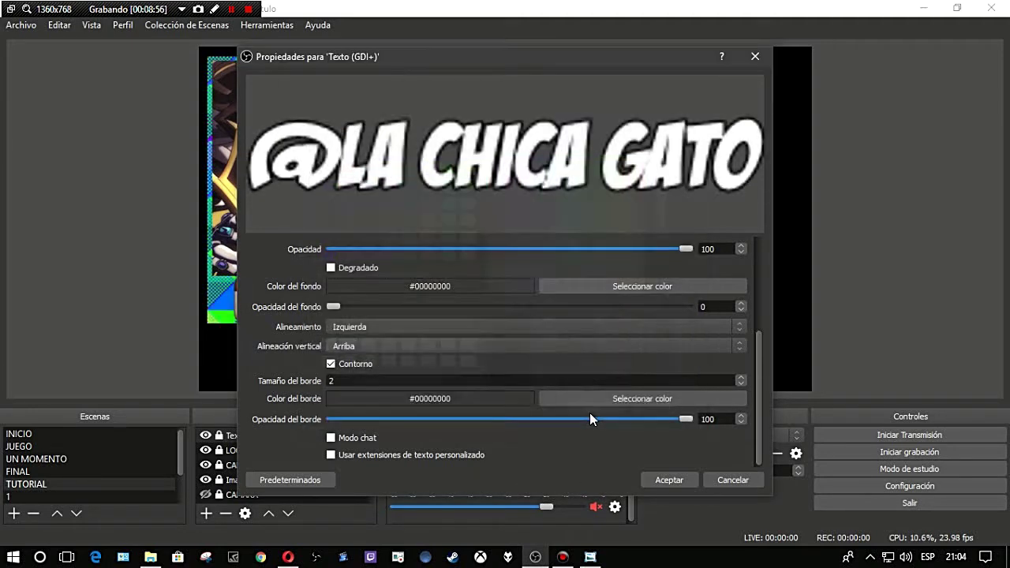
# Increase the text outline's border size by two increments and accept the text properties.
pyautogui.click(740, 378)
pyautogui.click(740, 378)
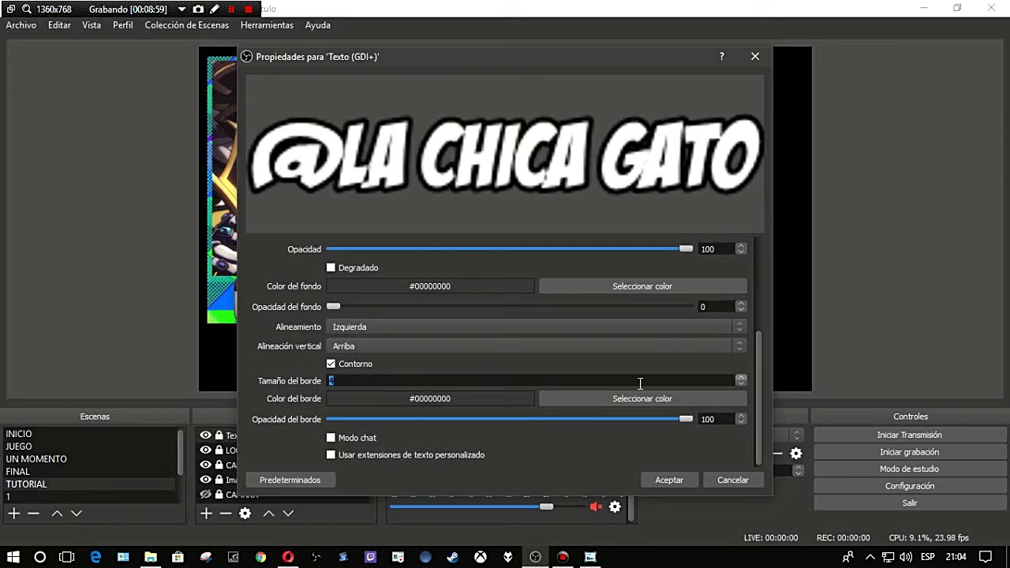
pyautogui.click(685, 482)
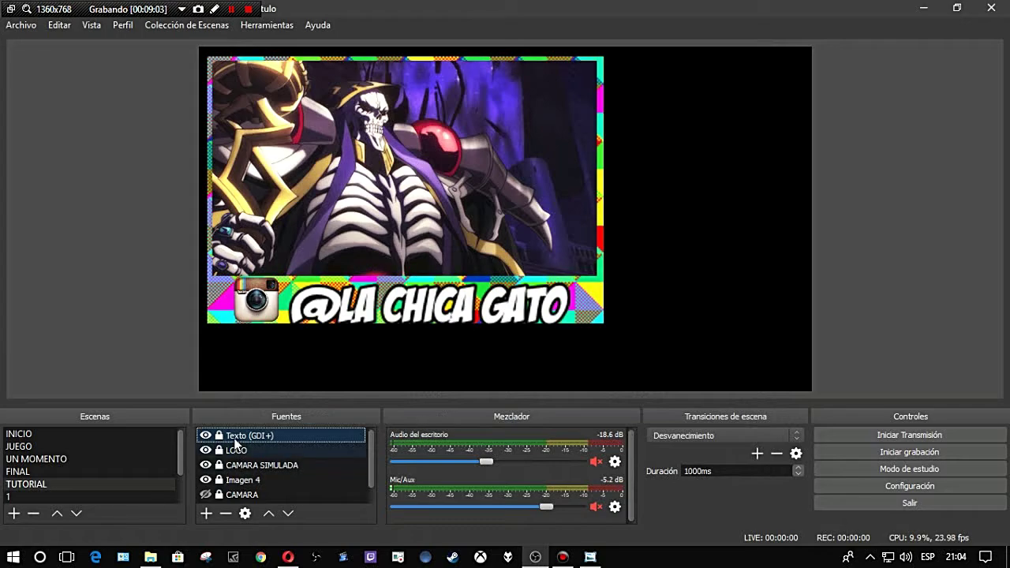
# Unlock the text source, nudge it upward until it sits vertically centred in the lower band, and lock it again.
pyautogui.click(401, 300)
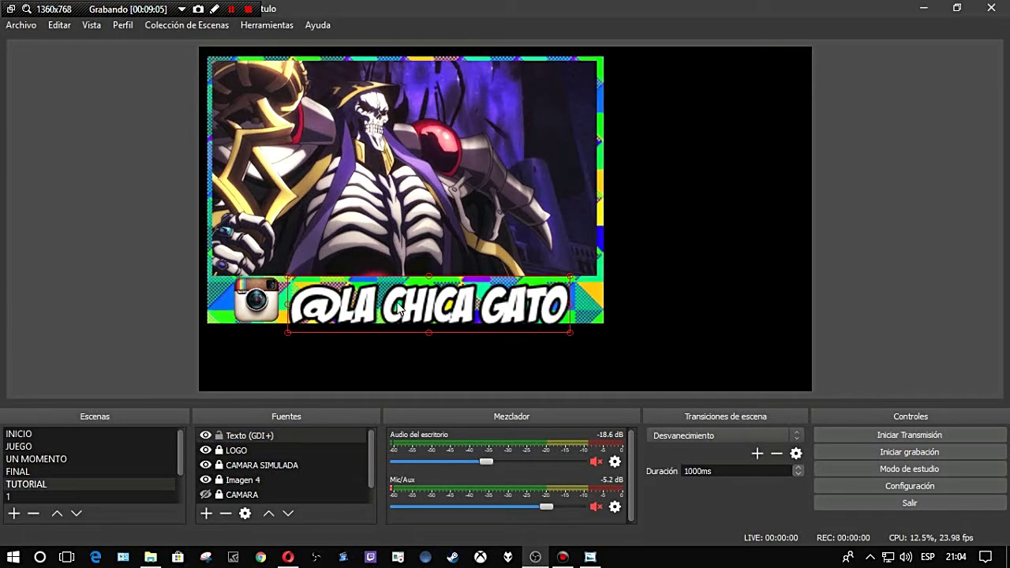
pyautogui.press('Up')
pyautogui.press('Up')
pyautogui.press('Up')
pyautogui.press('Up')
pyautogui.press('Up')
pyautogui.press('Up')
pyautogui.press('Up')
pyautogui.press('Up')
pyautogui.press('Up')
pyautogui.press('Up')
pyautogui.press('Up')
pyautogui.press('Up')
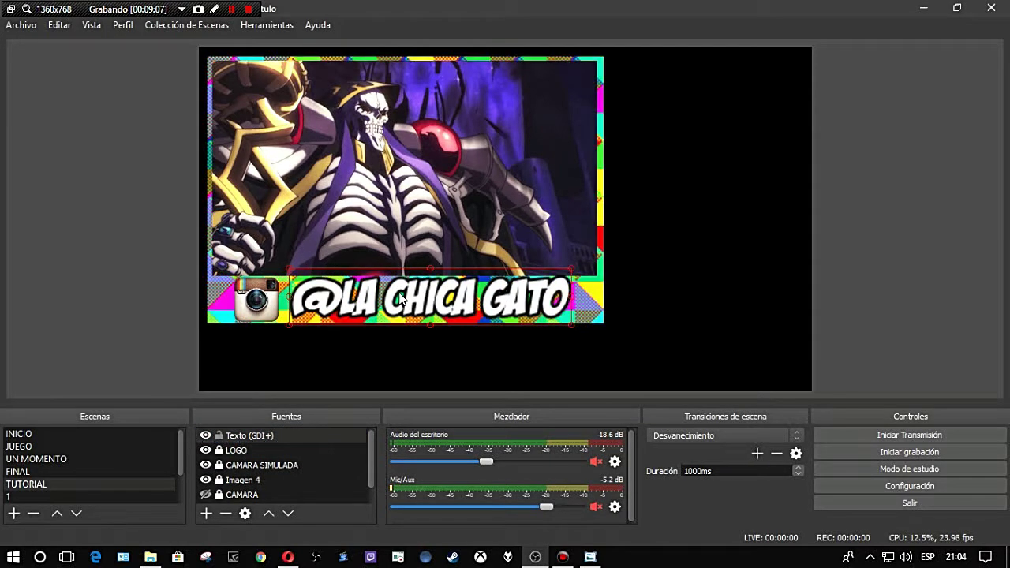
pyautogui.press('Down')
pyautogui.press('Down')
pyautogui.press('Down')
pyautogui.press('Down')
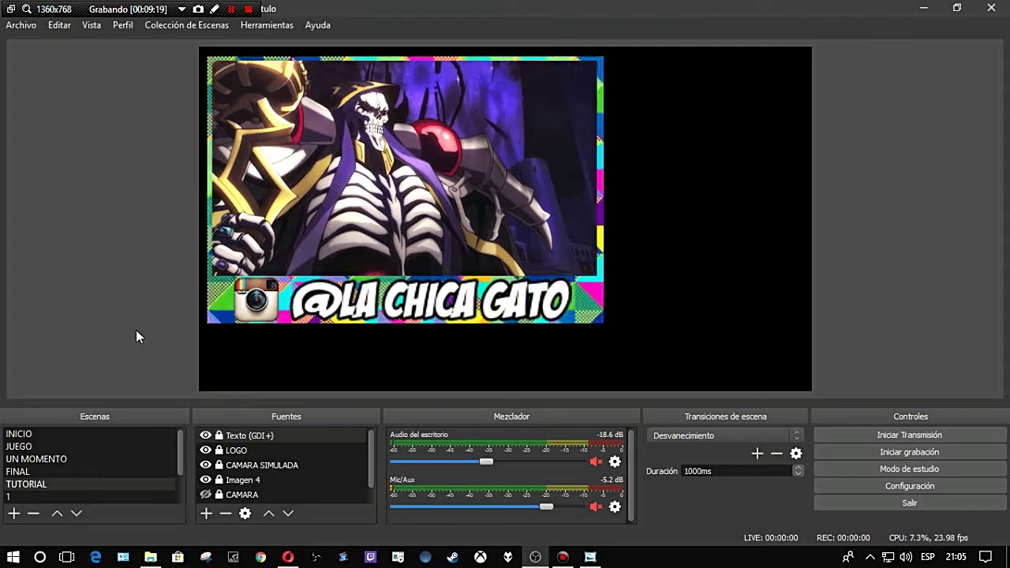
# Hide the text and LOGO sources and replace Imagen 4's image file with 8a61c35f02f818523d40ace49ebf5d62.gif.
pyautogui.click(207, 436)
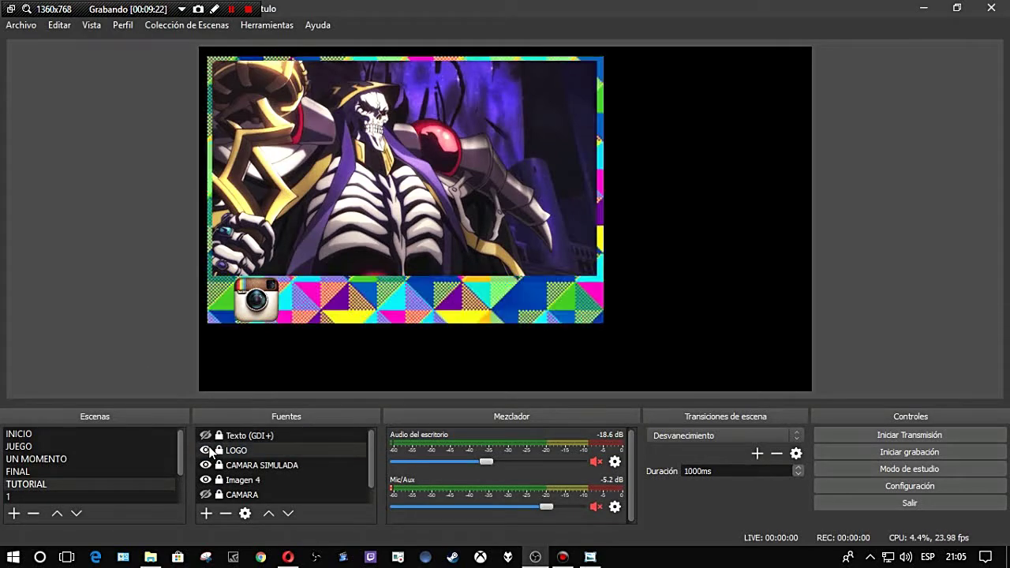
pyautogui.click(251, 482)
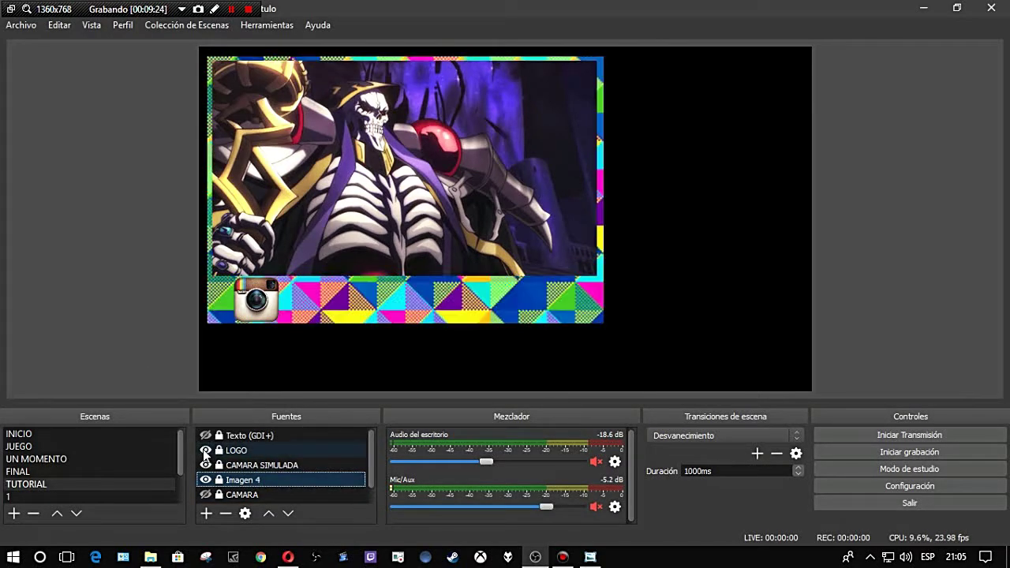
pyautogui.doubleClick(235, 481)
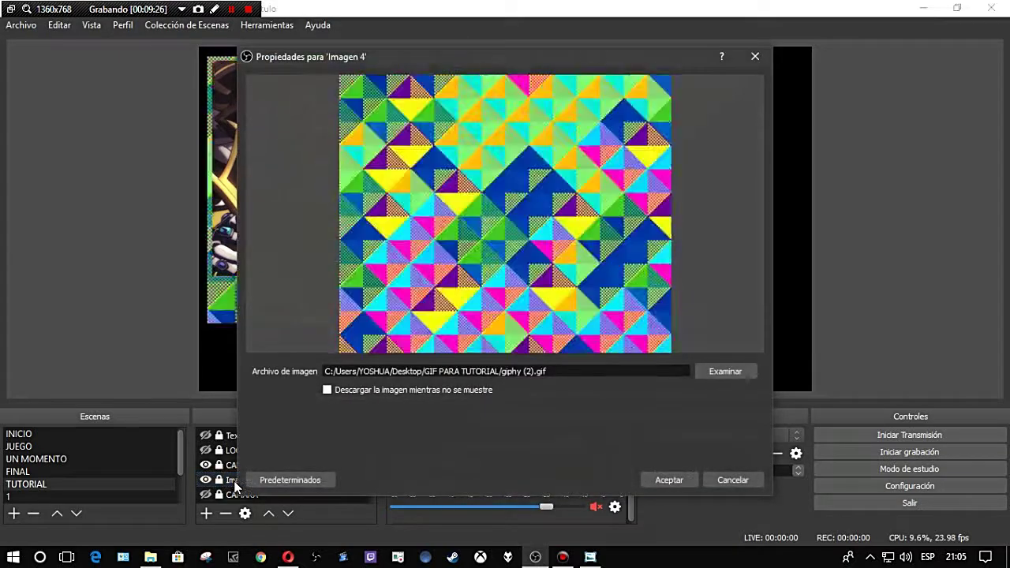
pyautogui.click(726, 371)
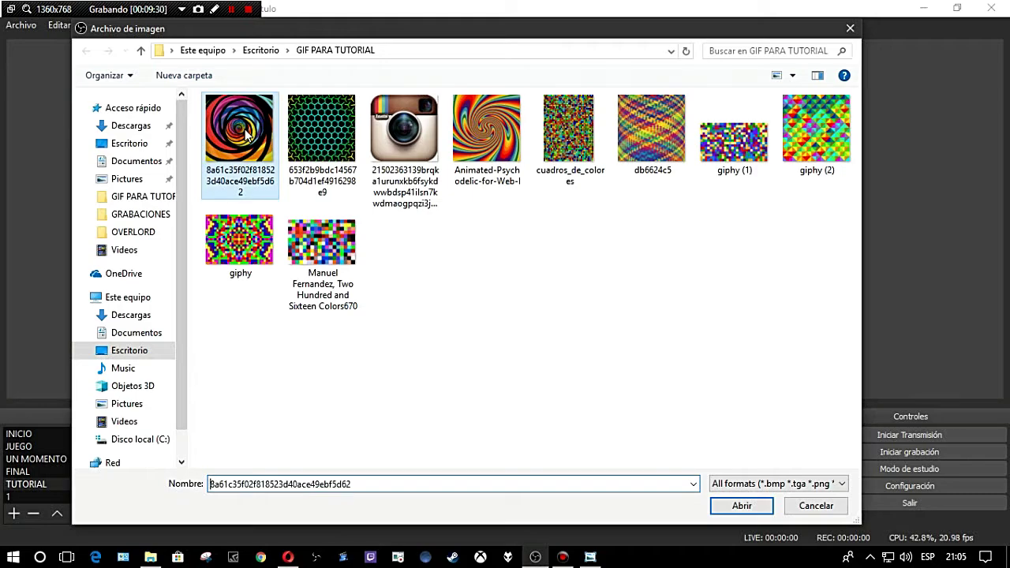
pyautogui.click(734, 506)
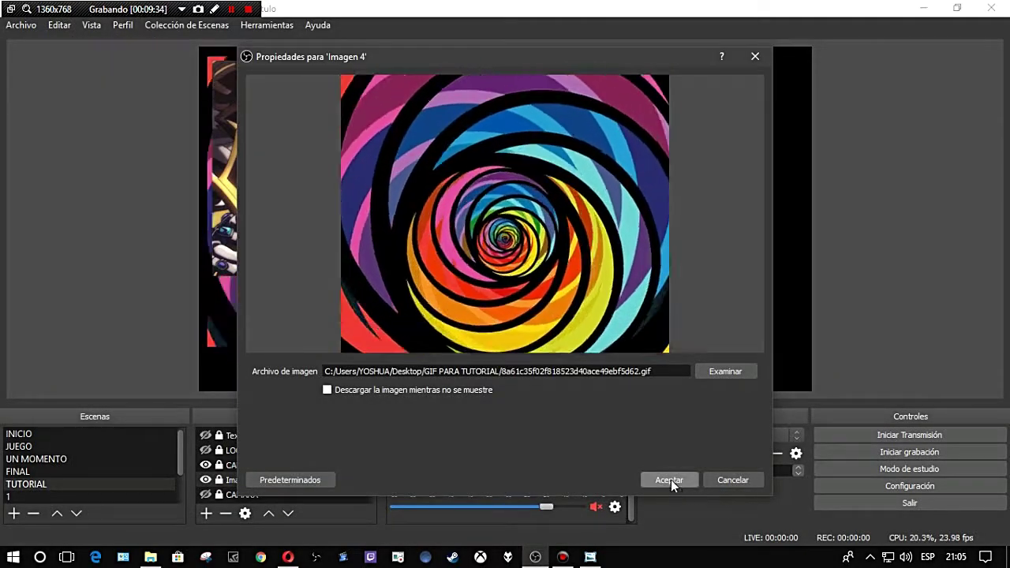
pyautogui.click(670, 480)
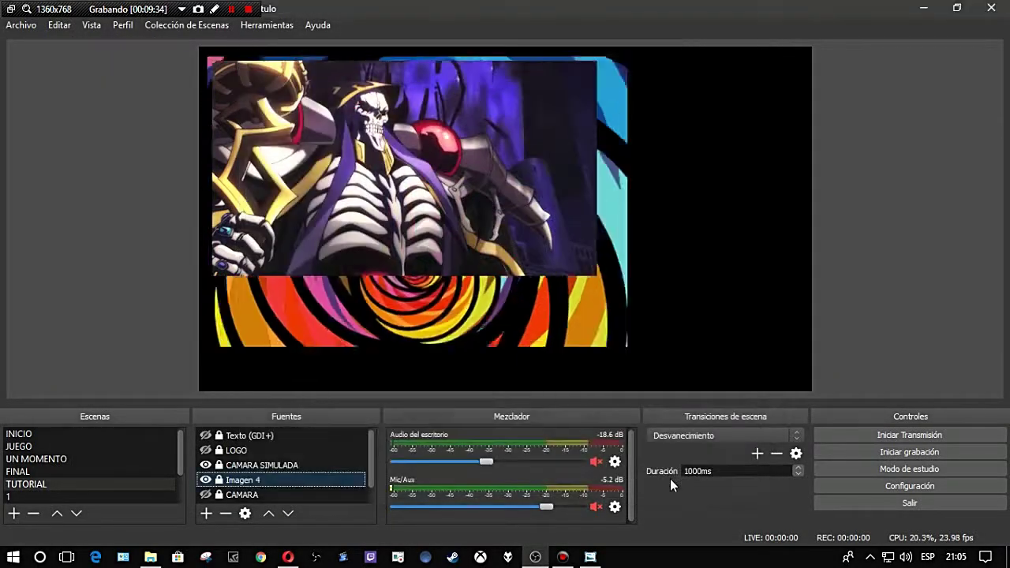
# Unlock Imagen 4 and resize it so its width extends just past the camera image's side edges.
pyautogui.click(218, 484)
pyautogui.moveTo(627, 349); pyautogui.dragTo(395, 384)
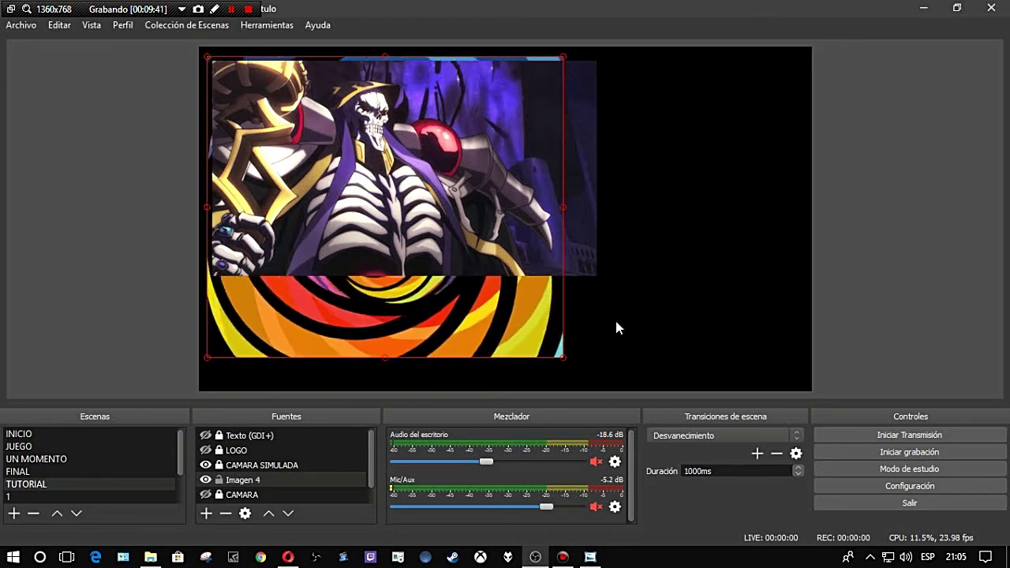
pyautogui.moveTo(563, 207); pyautogui.dragTo(602, 231)
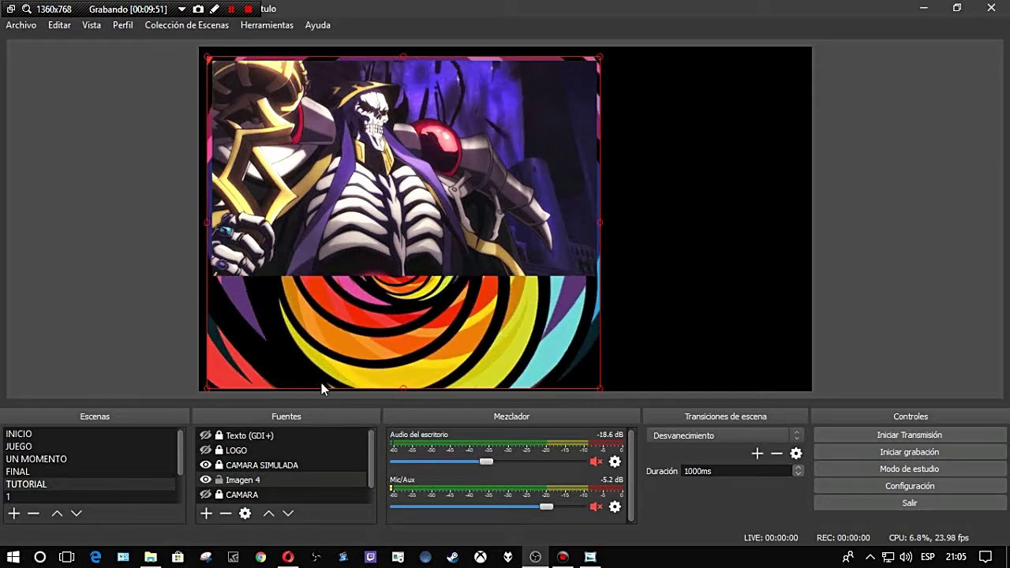
# Open the filters of Imagen 4 and delete its existing Recortar/Acolchar filter.
pyautogui.rightClick(237, 485)
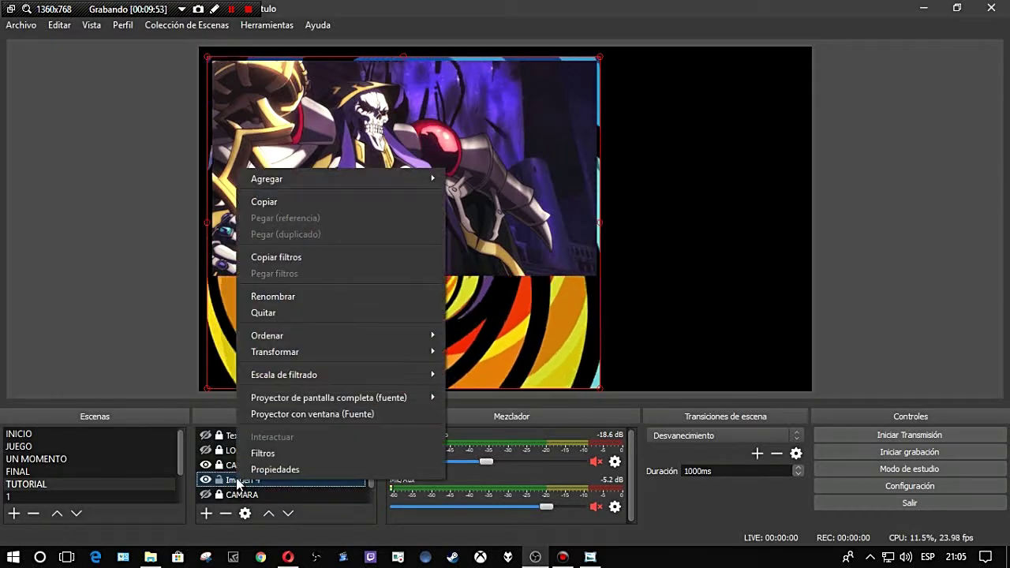
pyautogui.click(260, 460)
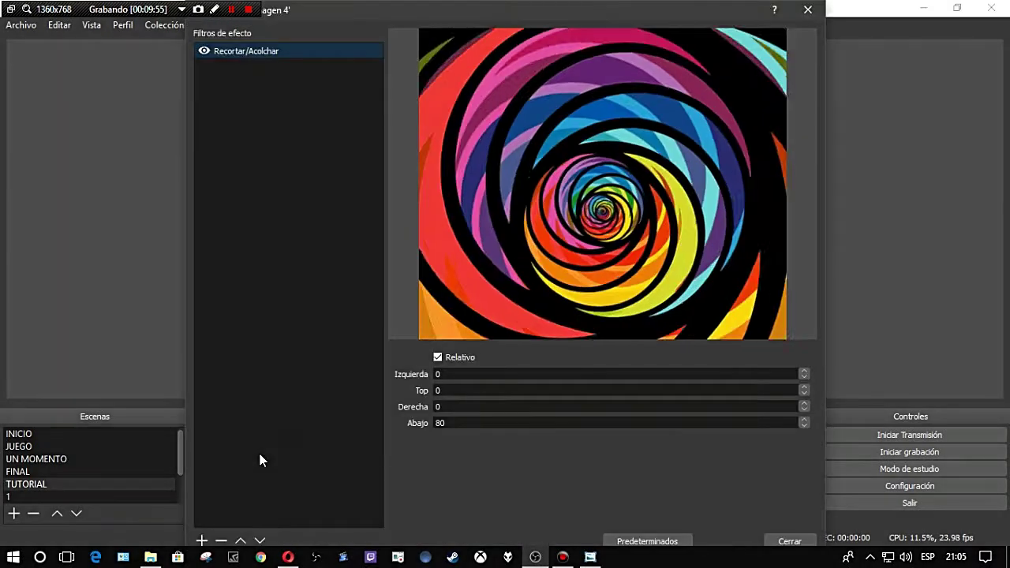
pyautogui.moveTo(439, 11); pyautogui.dragTo(626, 30)
pyautogui.click(368, 493)
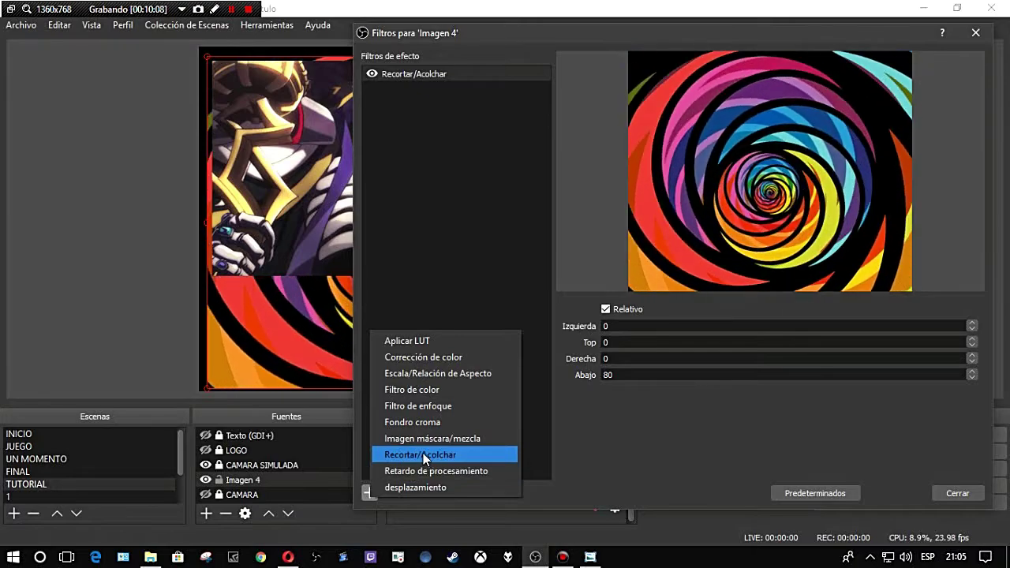
pyautogui.click(469, 253)
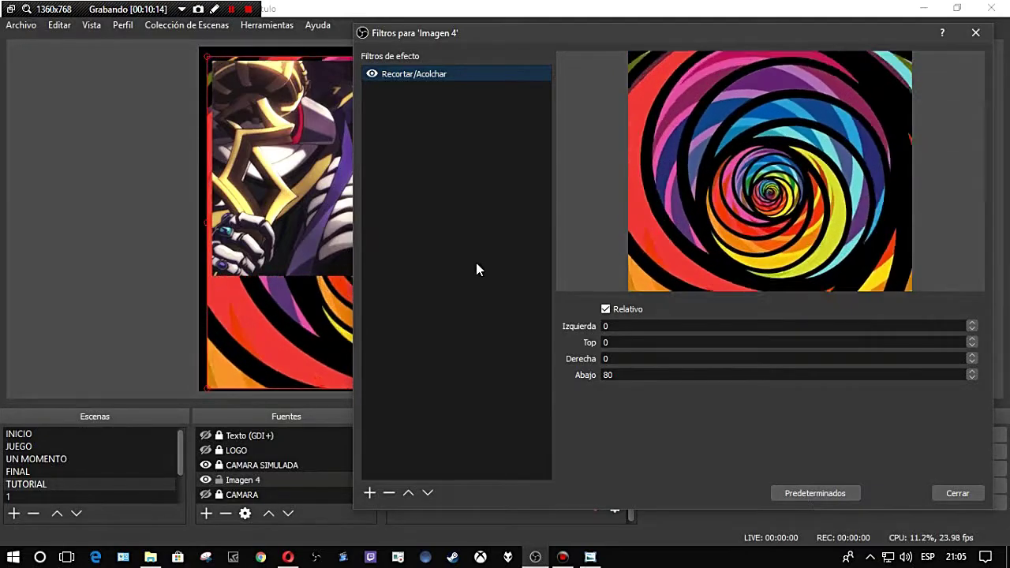
pyautogui.click(388, 493)
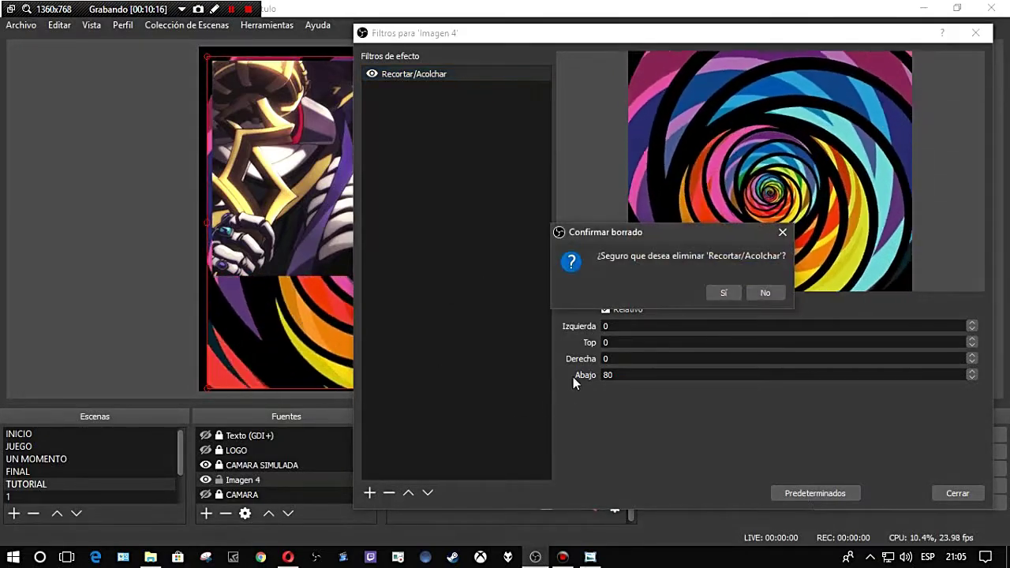
pyautogui.click(724, 293)
# Add a new Recortar/Acolchar filter to Imagen 4 under its default name.
pyautogui.click(369, 493)
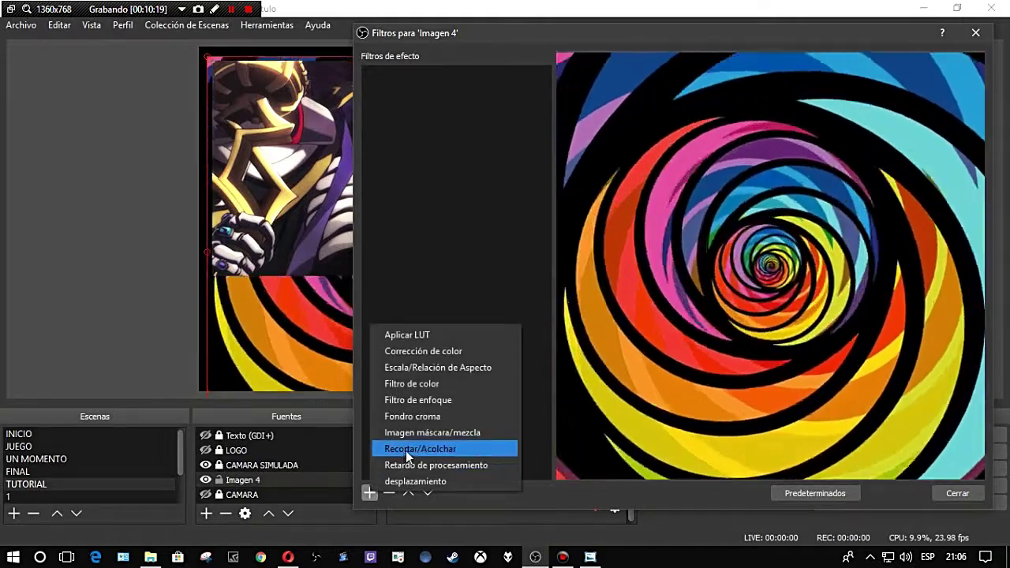
pyautogui.click(405, 449)
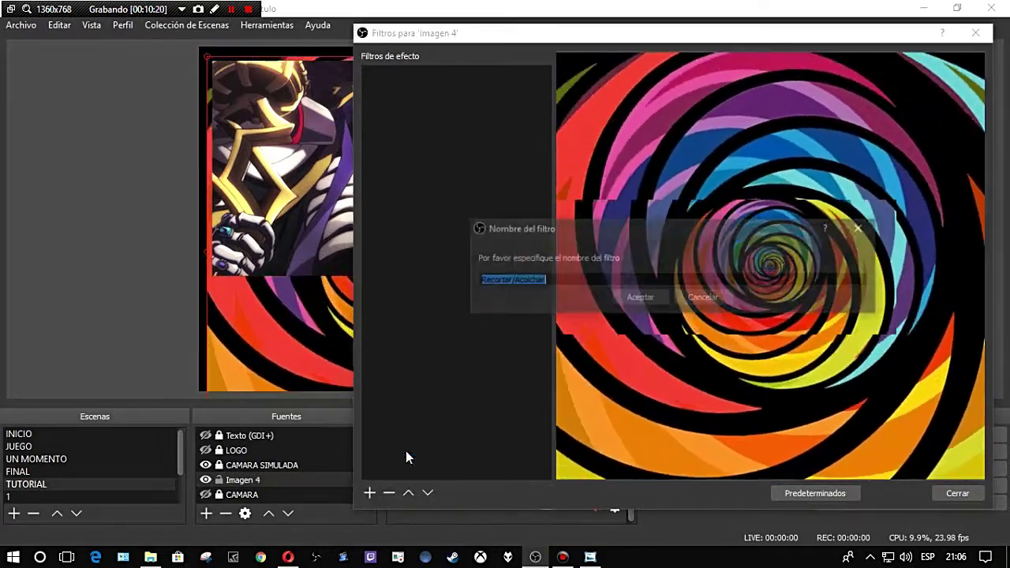
pyautogui.click(647, 299)
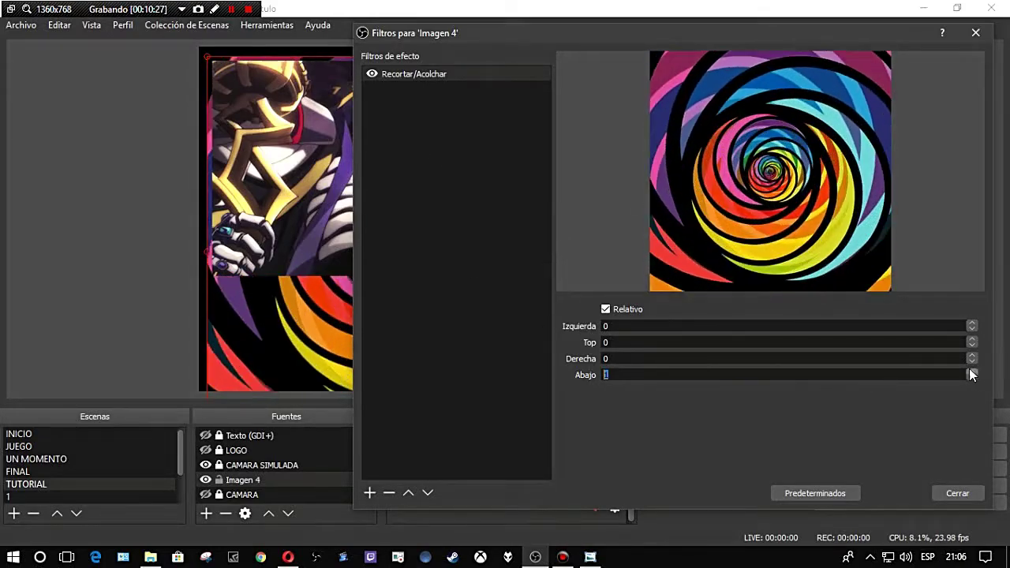
# Raise the filter's Abajo crop to 224 so the image ends just below the camera picture's lower edge.
pyautogui.scroll(10, 970, 371)
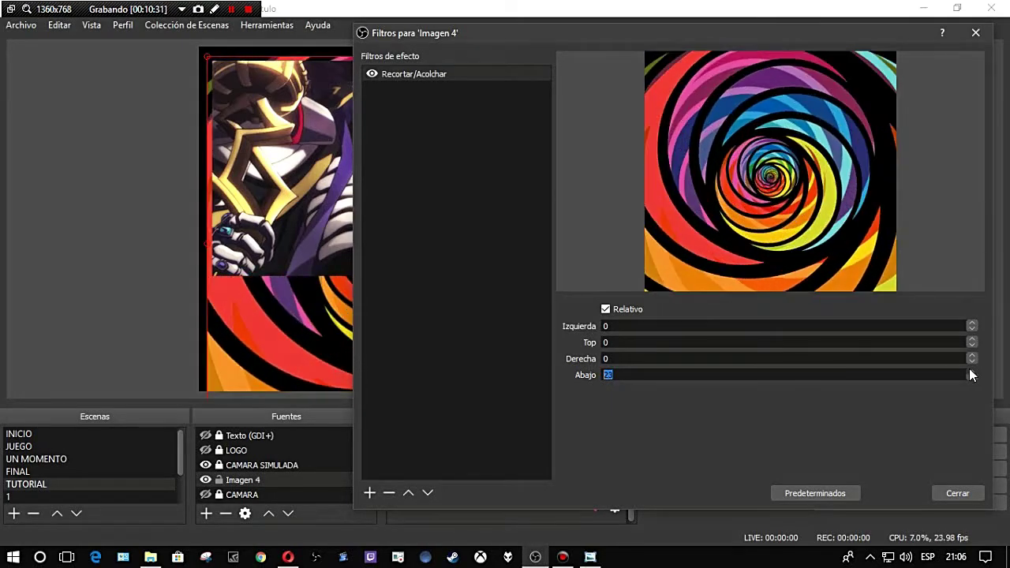
pyautogui.write('24')
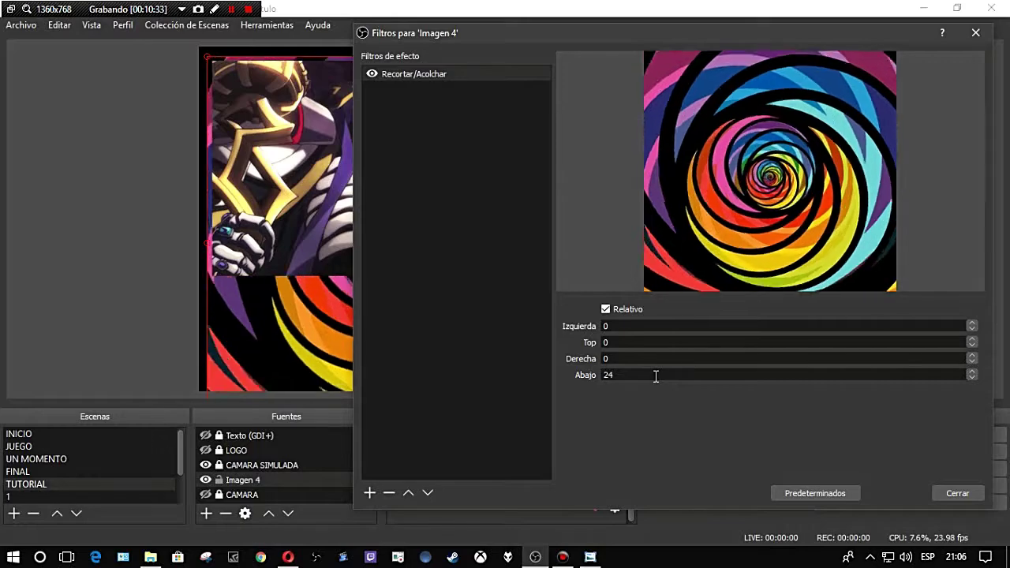
pyautogui.scroll(20, 656, 376)
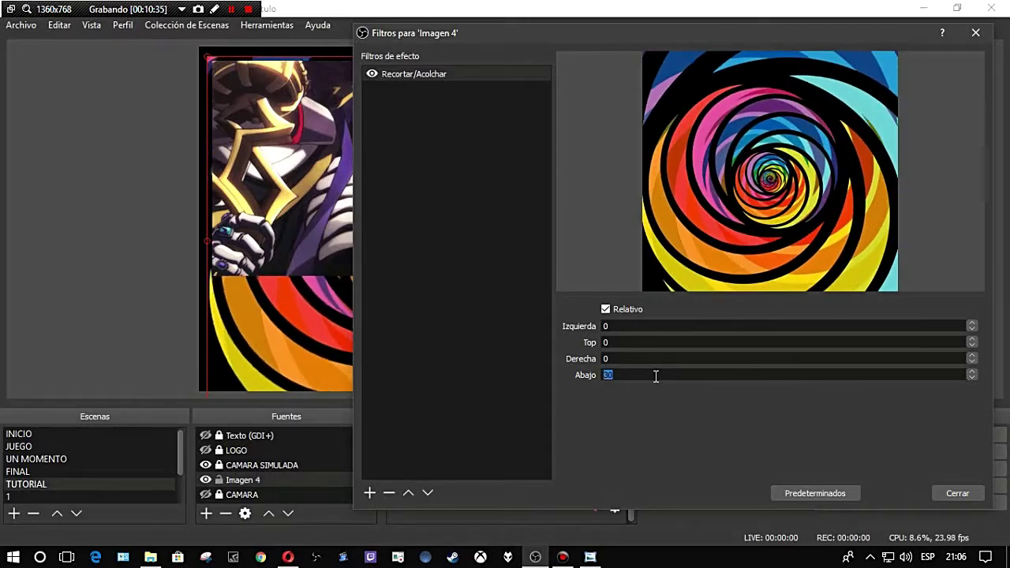
pyautogui.scroll(20, 656, 376)
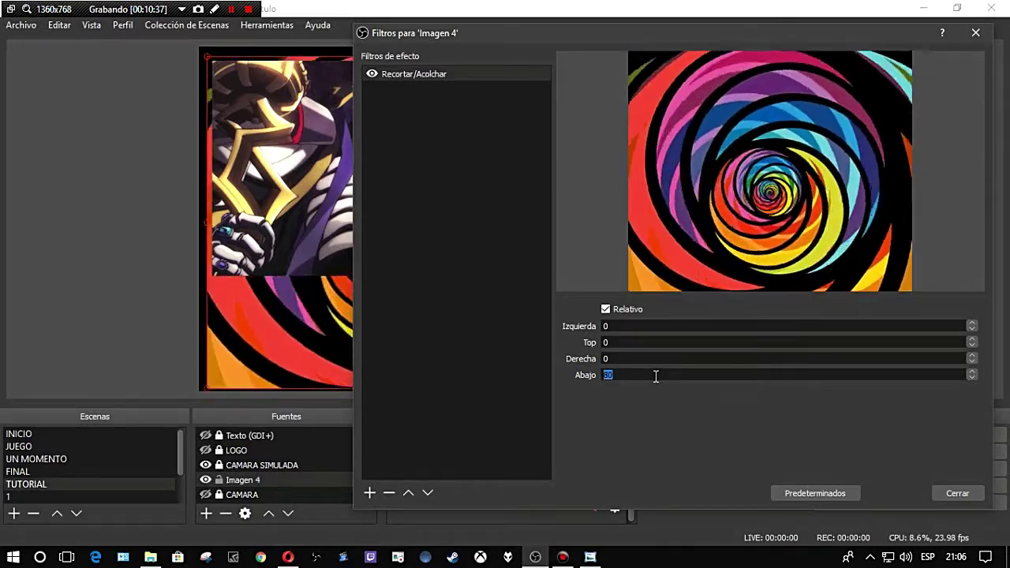
pyautogui.scroll(20, 656, 377)
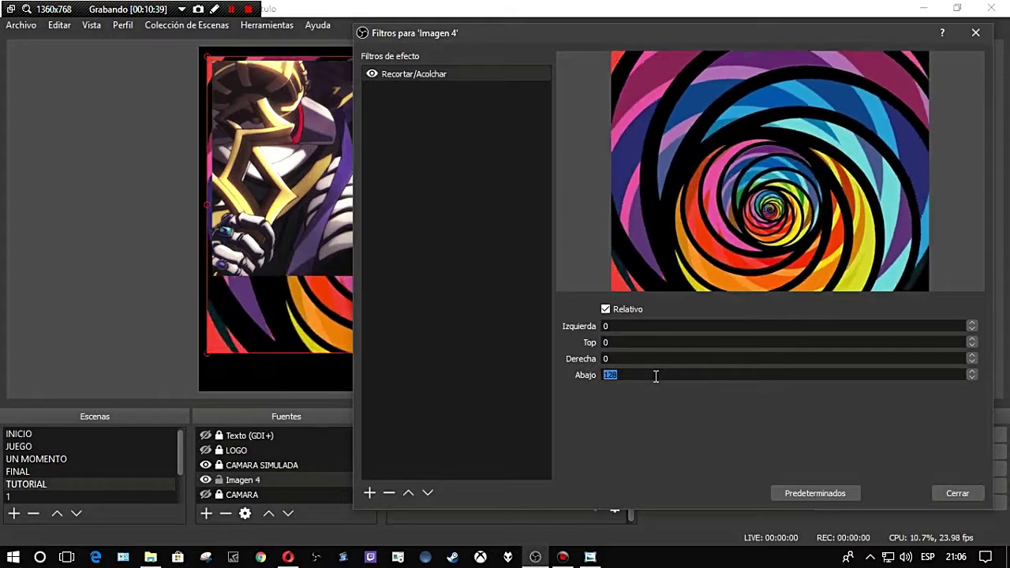
pyautogui.scroll(20, 656, 376)
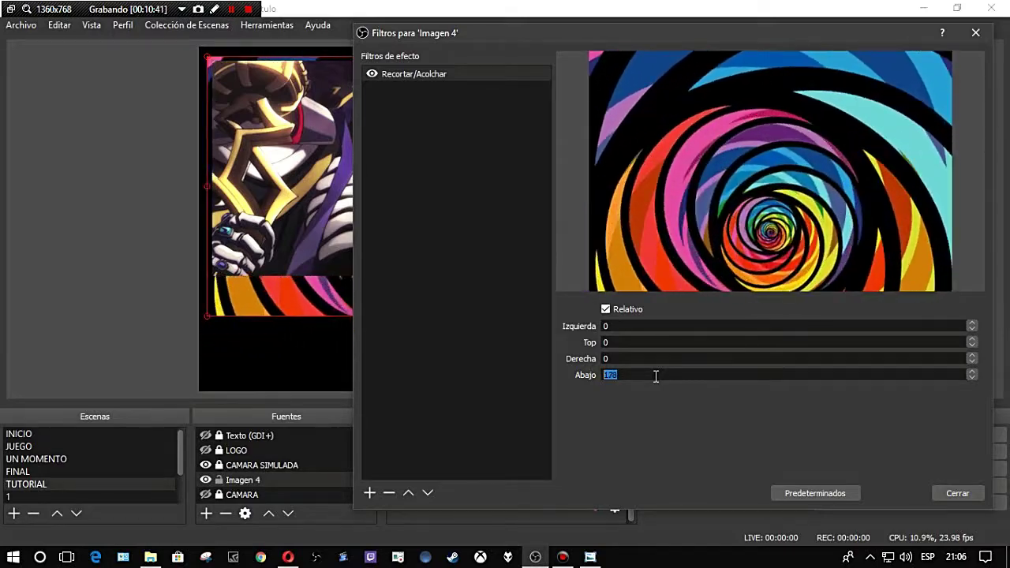
pyautogui.scroll(8, 656, 376)
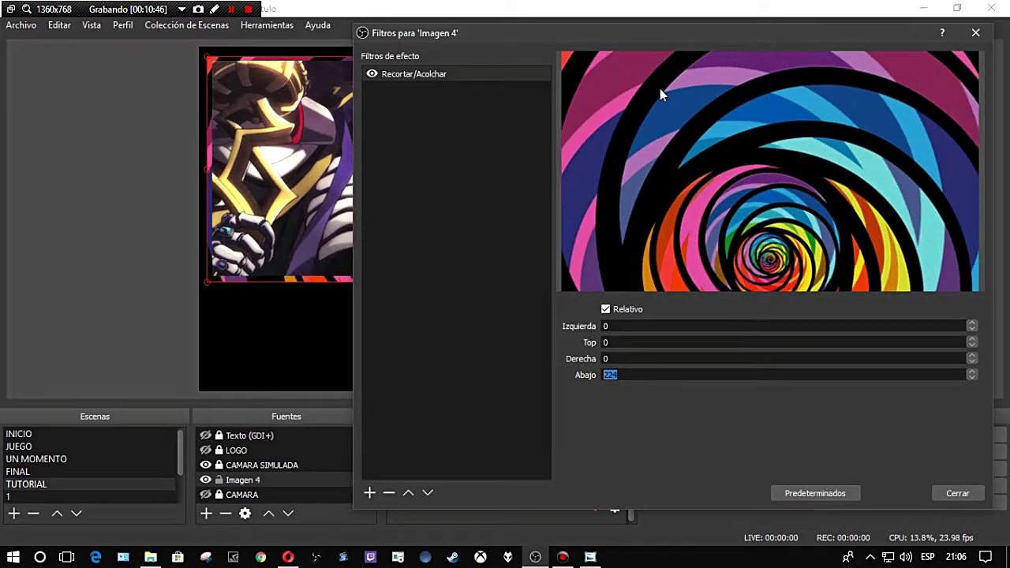
pyautogui.moveTo(682, 31); pyautogui.dragTo(685, 130)
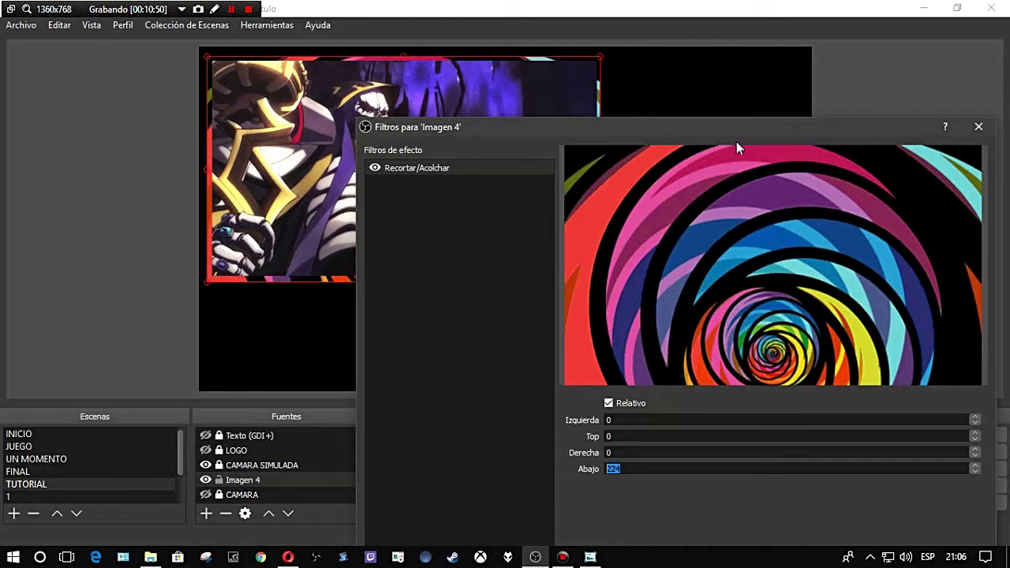
pyautogui.moveTo(735, 135); pyautogui.dragTo(716, 22)
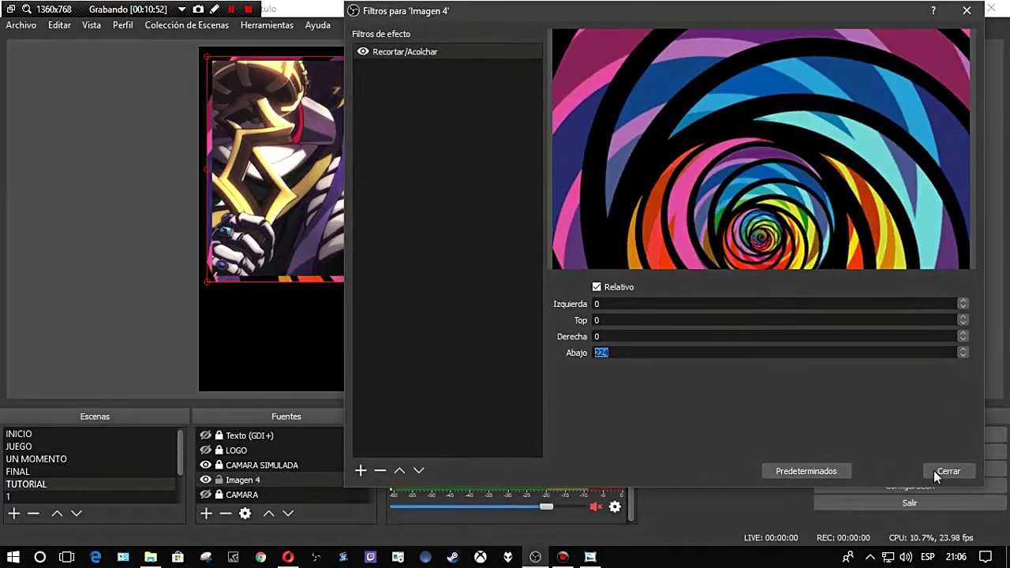
# Nudge Imagen 4 until its border sits evenly around the camera picture, and make the Texto (GDI+) and LOGO sources visible.
pyautogui.click(941, 471)
pyautogui.click(436, 217)
pyautogui.press('Up')
pyautogui.press('Up')
pyautogui.press('Up')
pyautogui.press('Up')
pyautogui.press('Up')
pyautogui.press('Up')
pyautogui.press('Up')
pyautogui.press('Up')
pyautogui.press('Up')
pyautogui.press('Up')
pyautogui.press('Up')
pyautogui.press('Up')
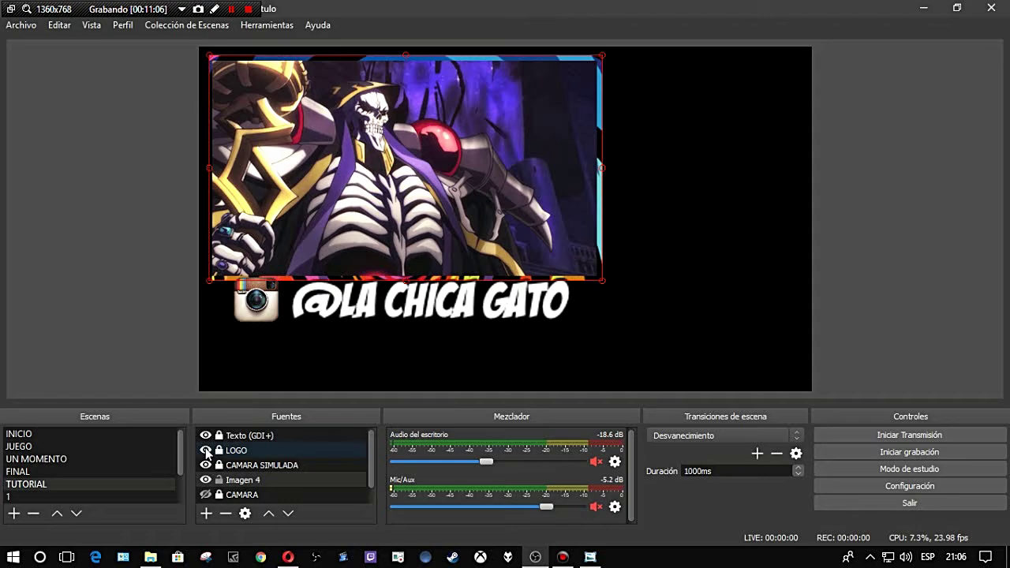
# Reduce the Abajo crop of Imagen 4's Recortar/Acolchar filter to 163 so the image extends behind the Instagram handle.
pyautogui.rightClick(246, 482)
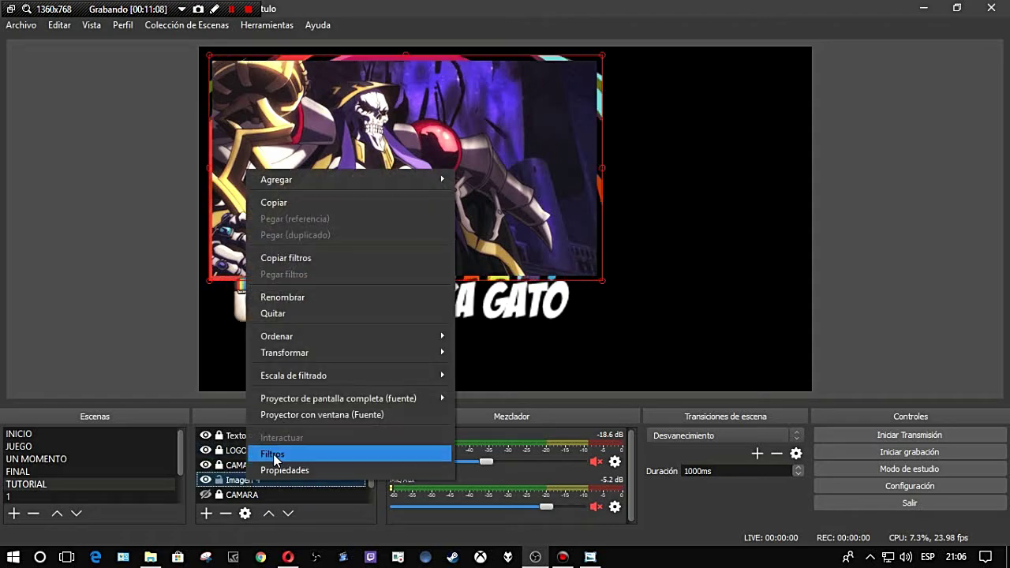
pyautogui.click(273, 456)
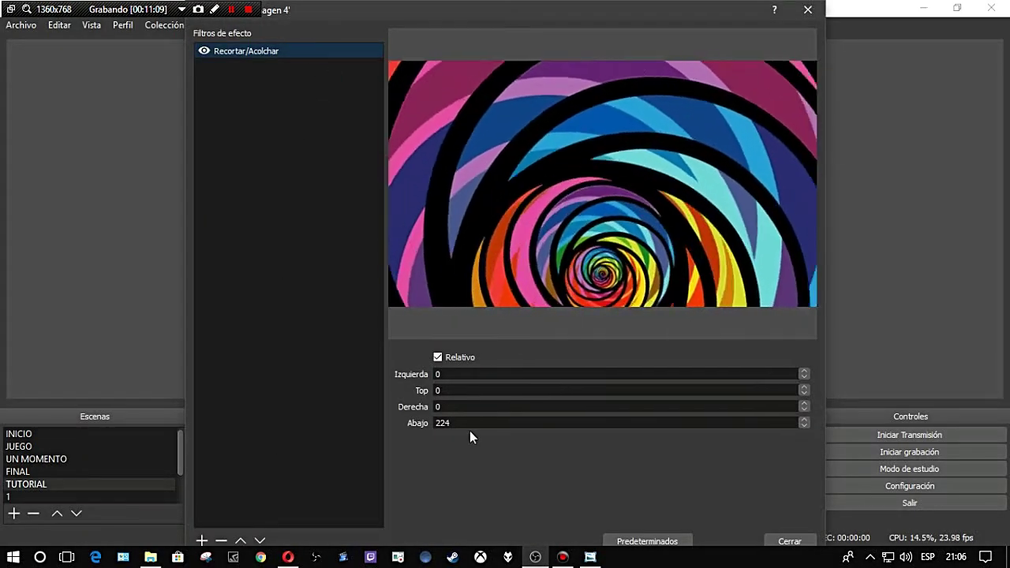
pyautogui.moveTo(510, 14); pyautogui.dragTo(652, 14)
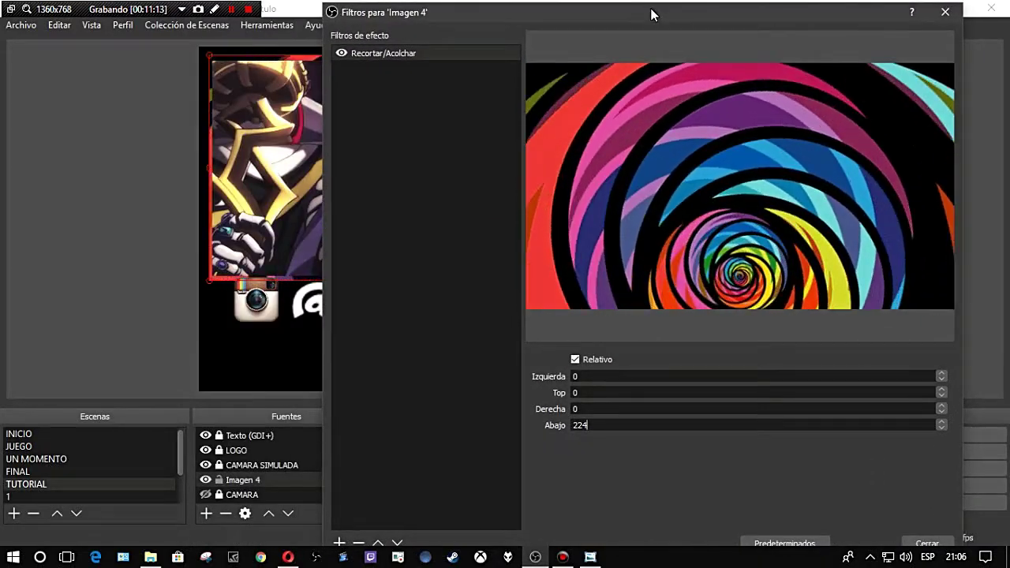
pyautogui.moveTo(652, 7)
pyautogui.mouseDown()
pyautogui.moveTo(657, 41)
pyautogui.moveTo(664, 14)
pyautogui.moveTo(650, 12)
pyautogui.mouseUp()
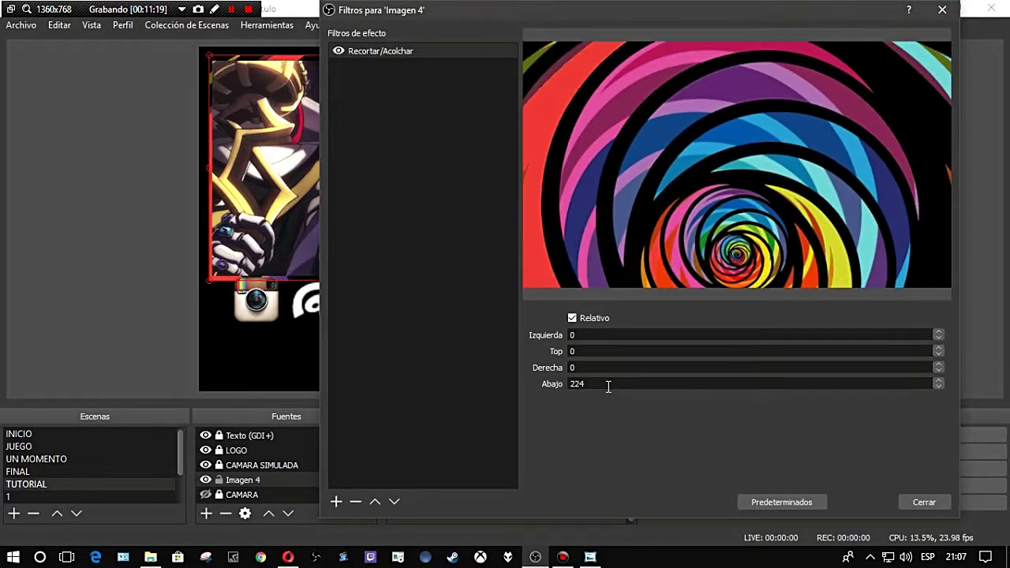
pyautogui.scroll(-15, 607, 385)
pyautogui.scroll(-20, 608, 386)
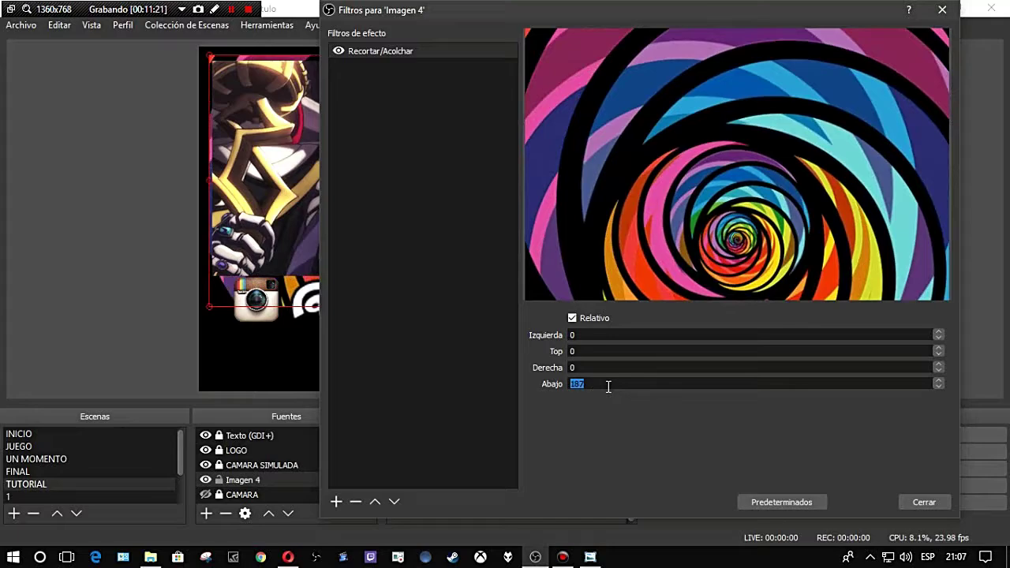
pyautogui.scroll(-7, 608, 385)
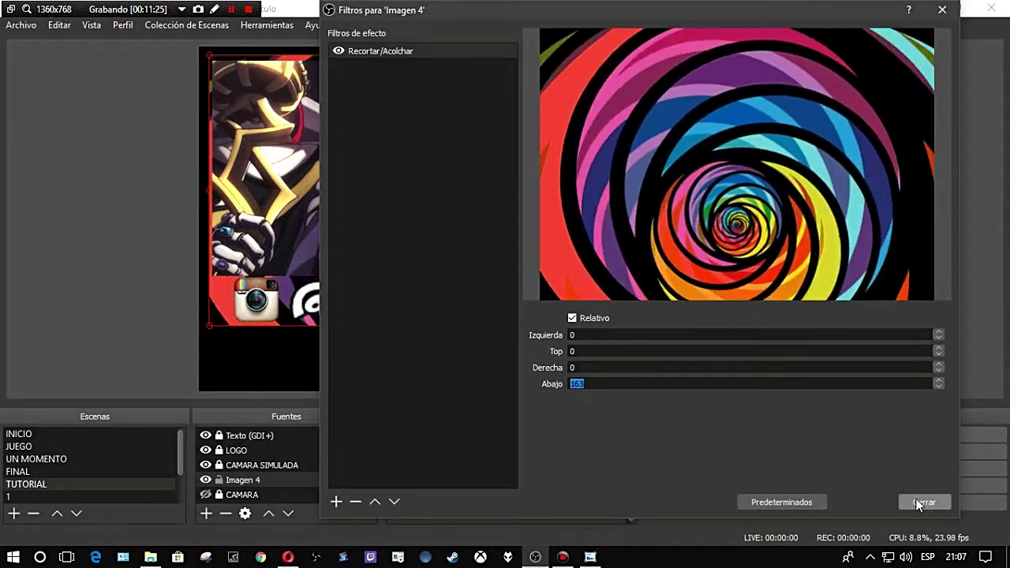
pyautogui.click(918, 501)
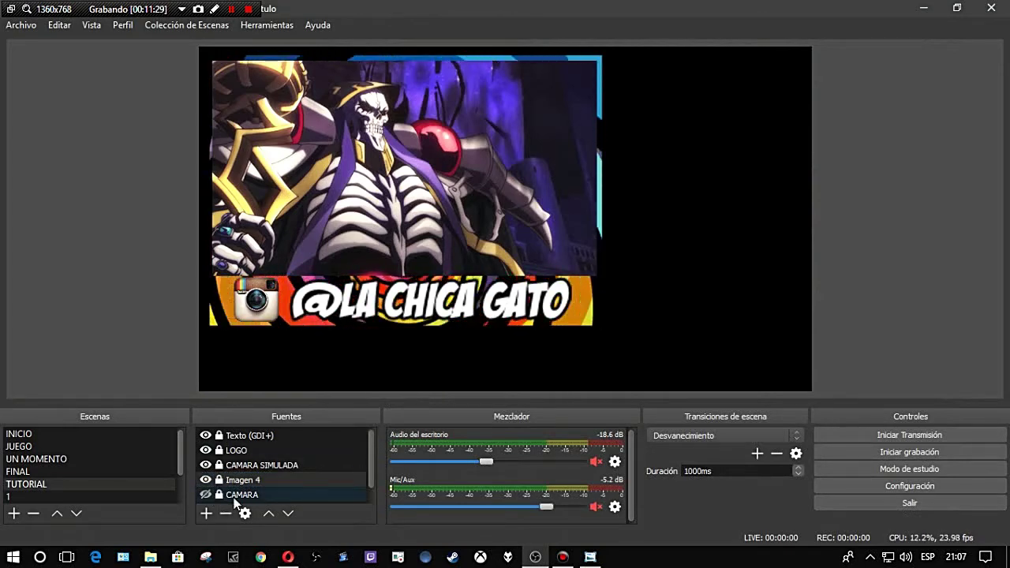
# Make the Imagen 3 background visible and add a Fondro croma filter to Imagen 4 under its default name.
pyautogui.scroll(-1, 372, 479)
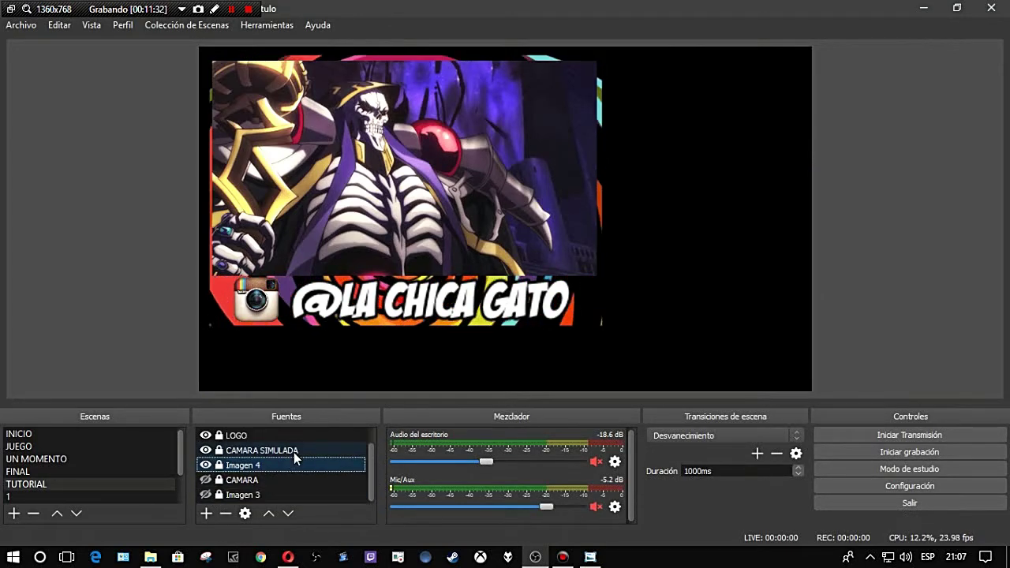
pyautogui.click(208, 495)
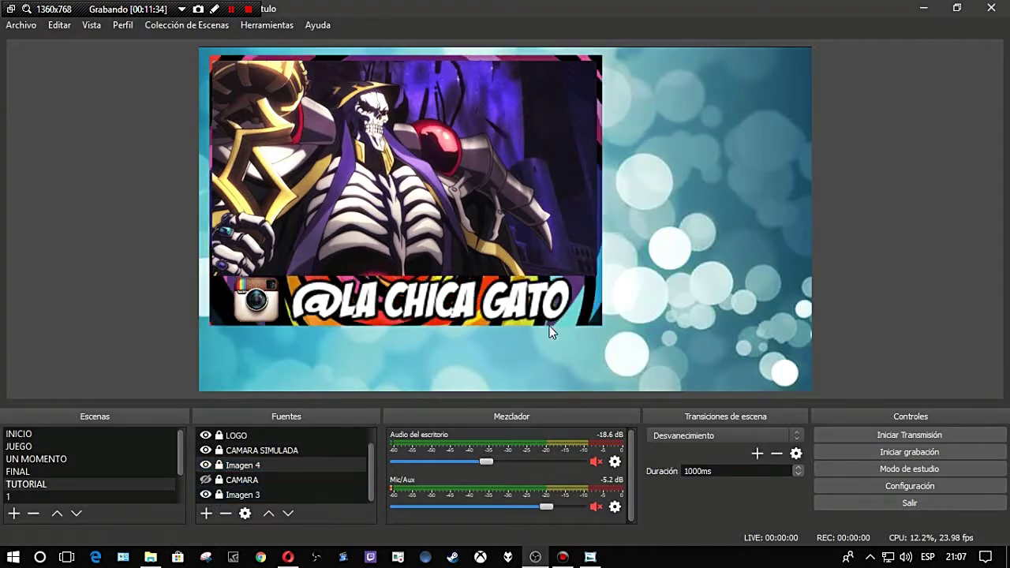
pyautogui.rightClick(237, 472)
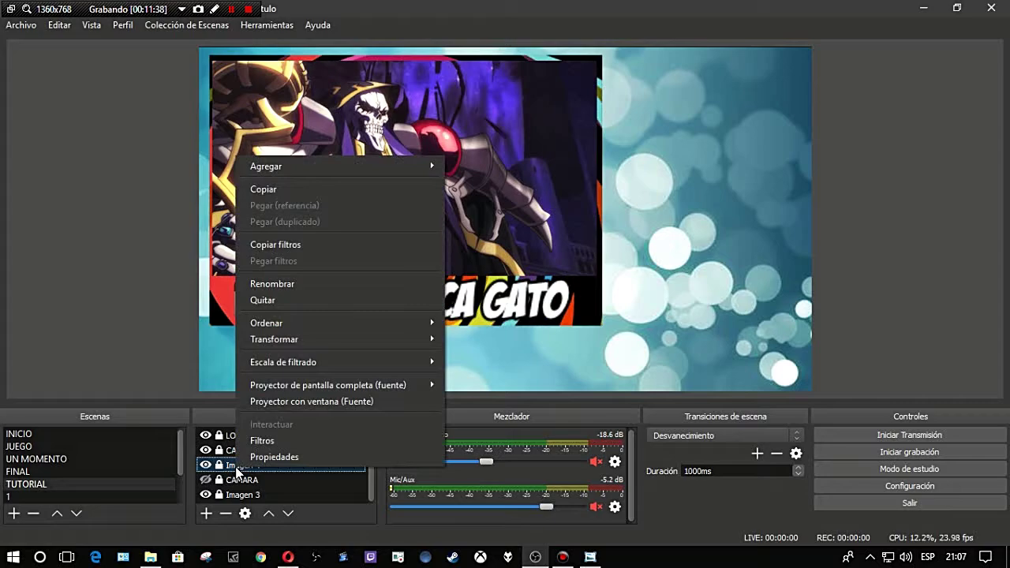
pyautogui.click(254, 443)
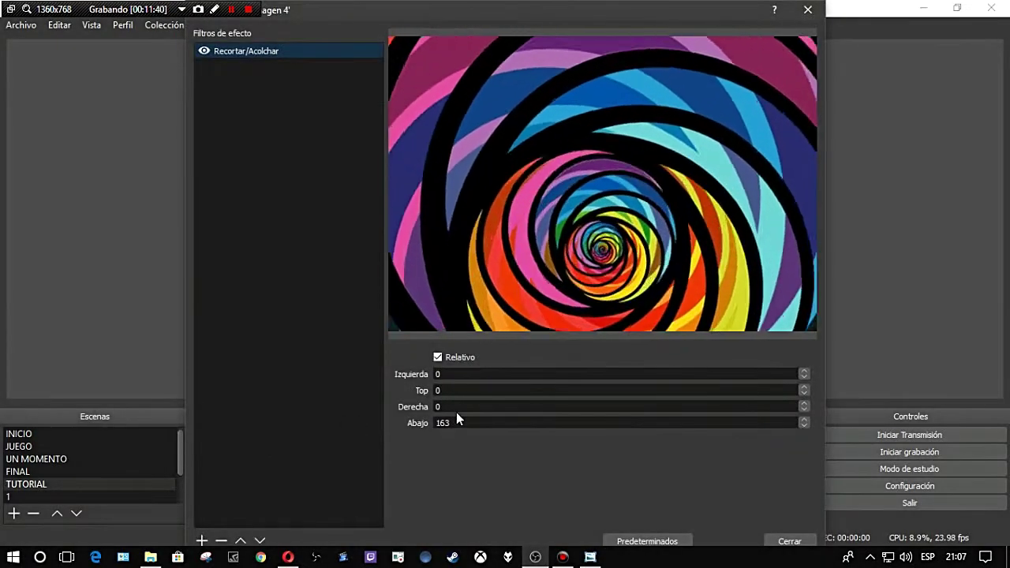
pyautogui.moveTo(475, 2); pyautogui.dragTo(645, 26)
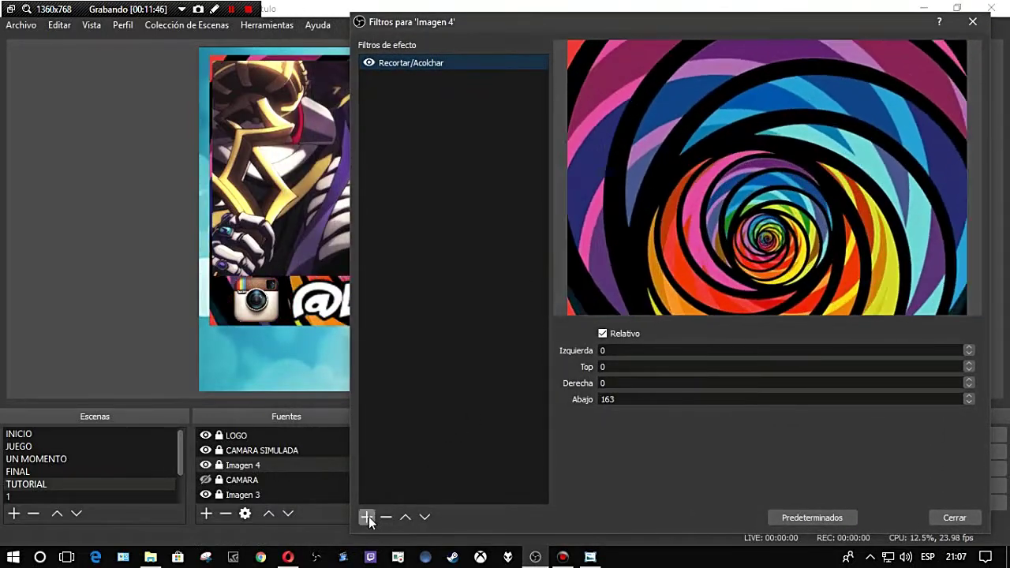
pyautogui.click(367, 518)
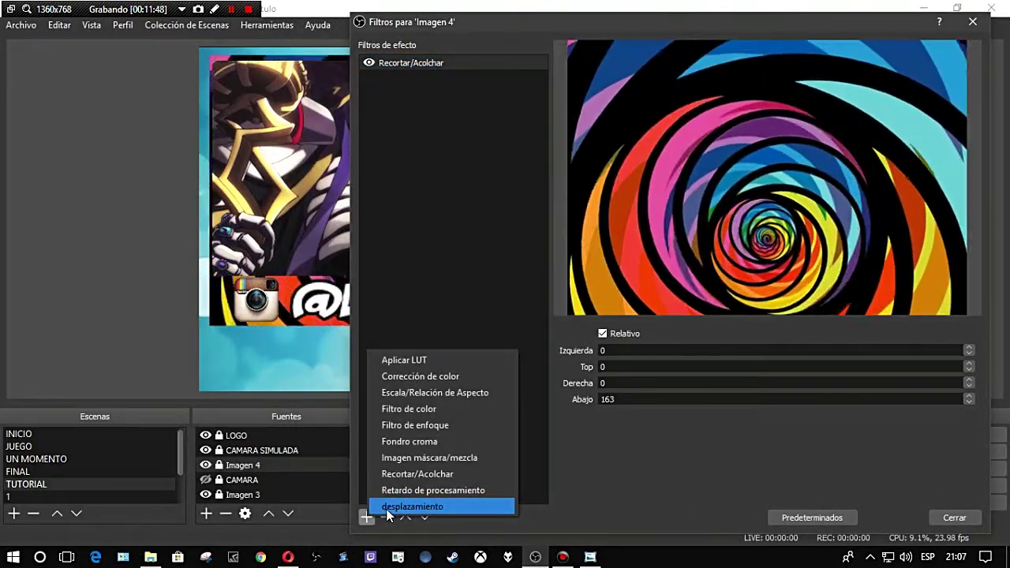
pyautogui.click(422, 443)
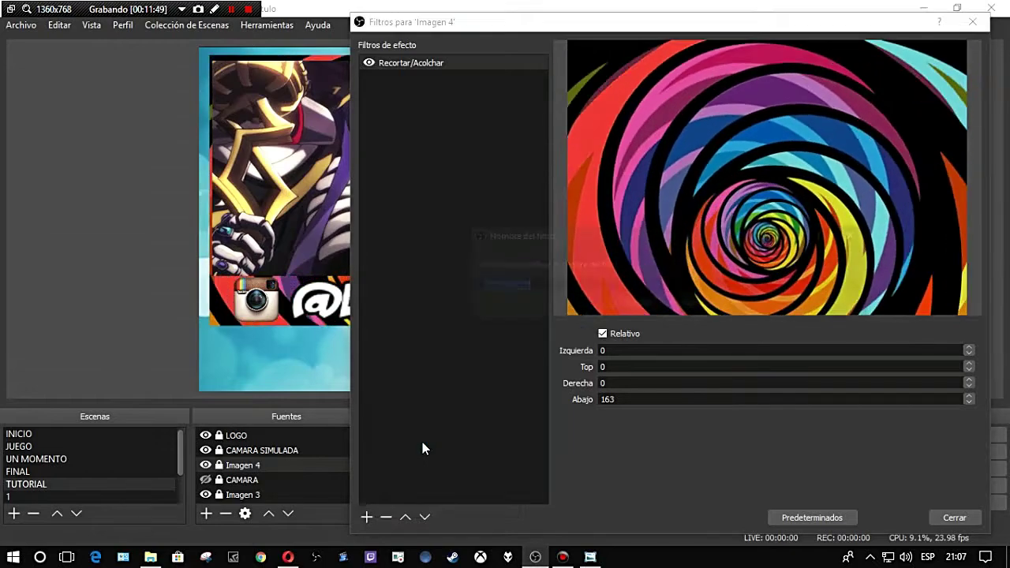
pyautogui.click(636, 305)
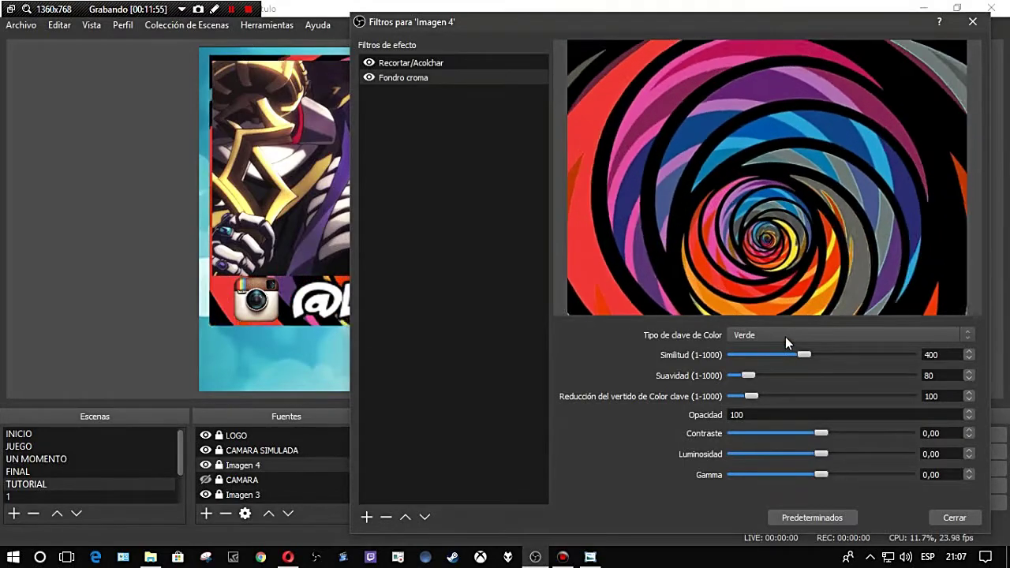
# Key out black (#000000) from Imagen 4 using the Custom colour type, with Similitud 24, Suavidad 1 and spill reduction 1.
pyautogui.click(785, 337)
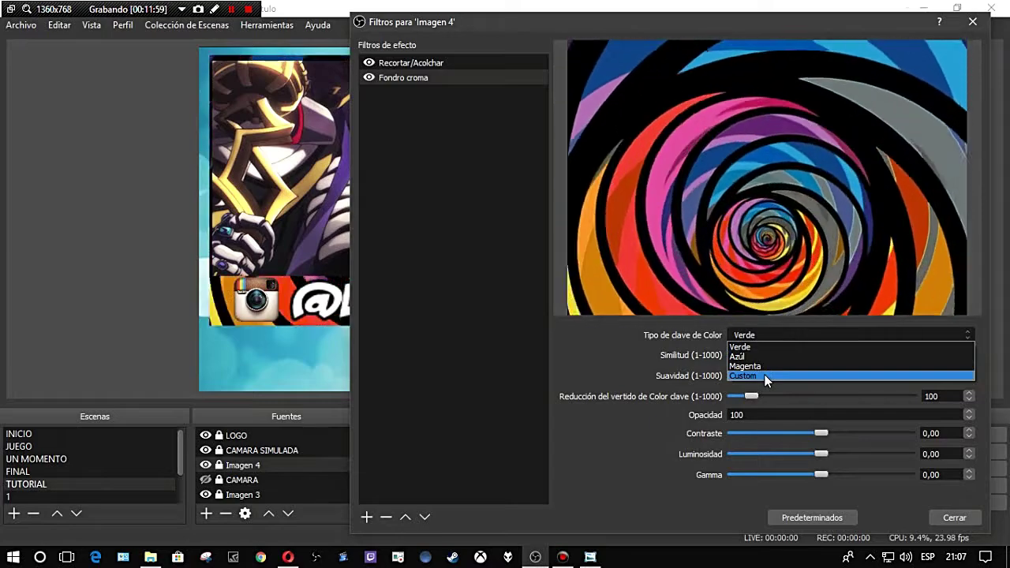
pyautogui.click(765, 375)
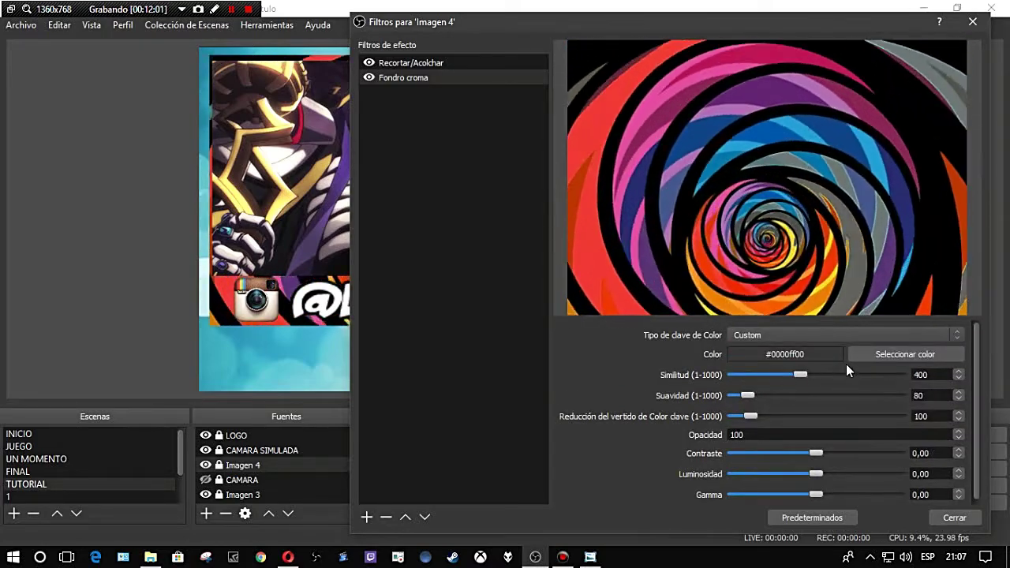
pyautogui.click(871, 353)
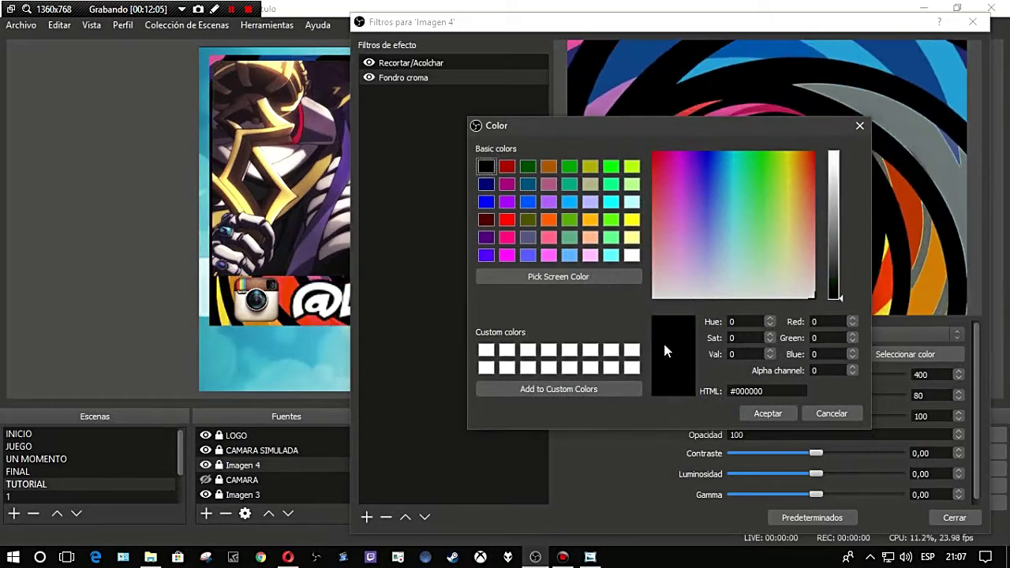
pyautogui.click(766, 414)
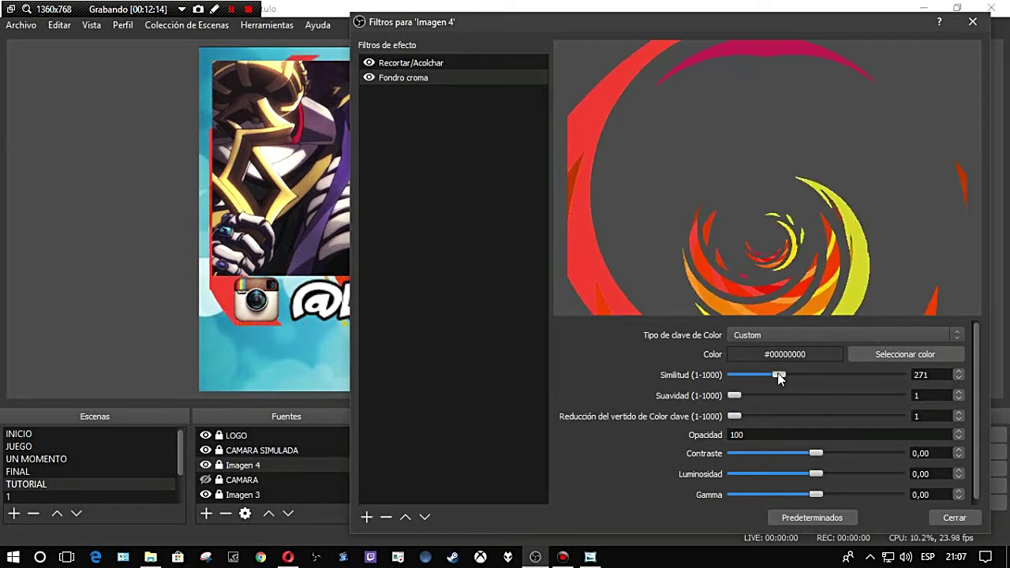
pyautogui.moveTo(779, 377); pyautogui.dragTo(738, 376)
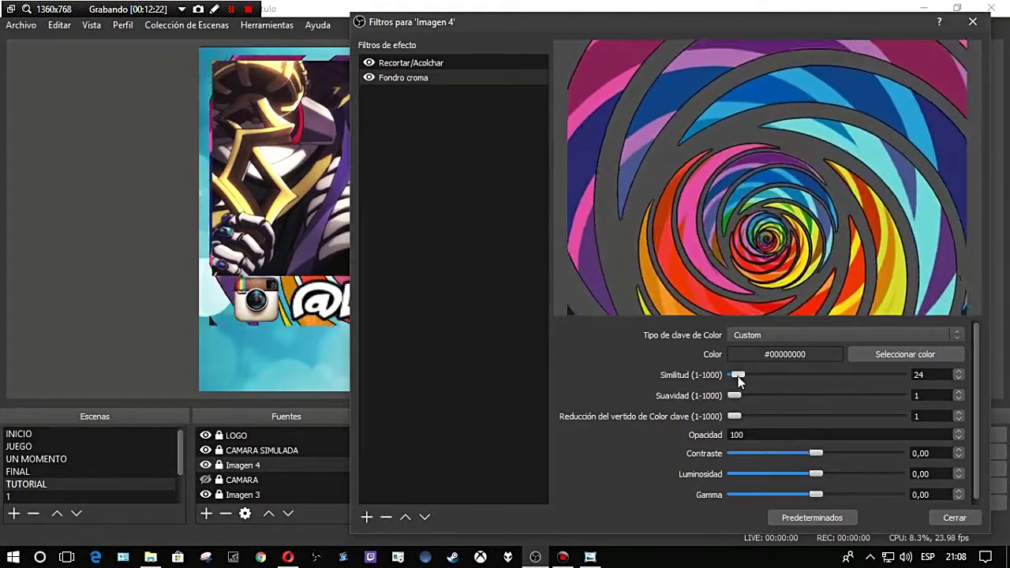
pyautogui.click(938, 513)
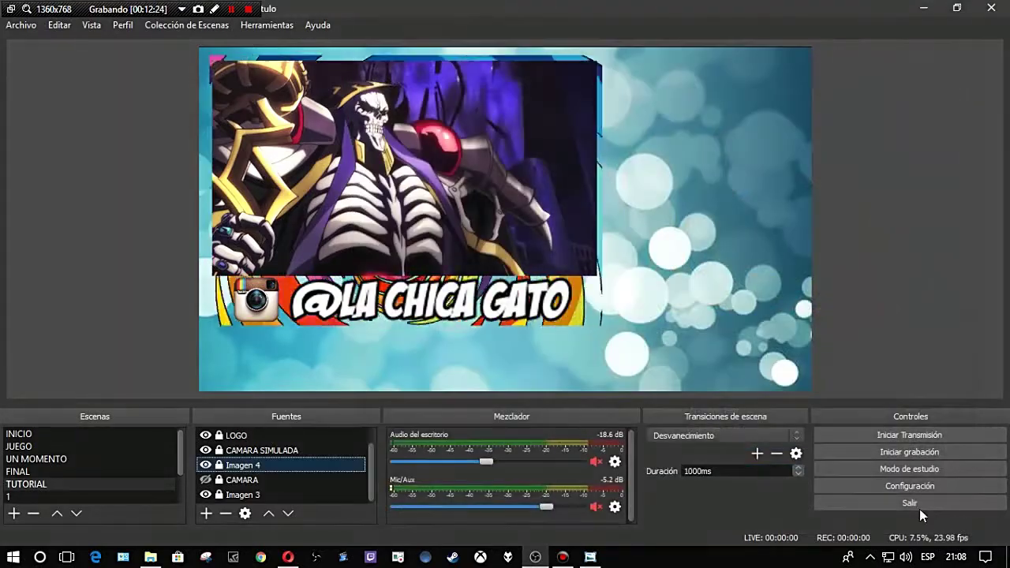